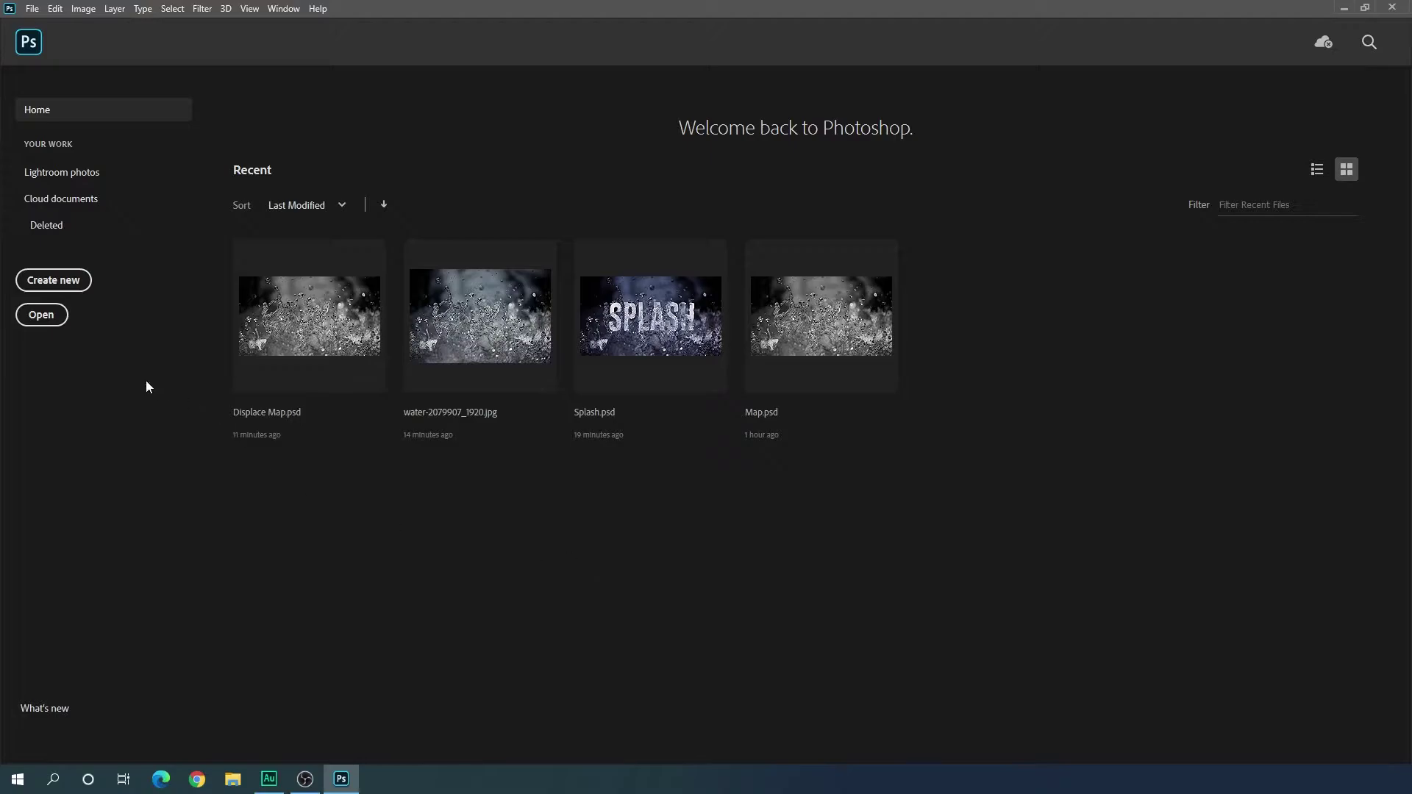
# Step: Open water-2079907_1920.jpg from This PC > Downloads
pyautogui.click(53, 315)
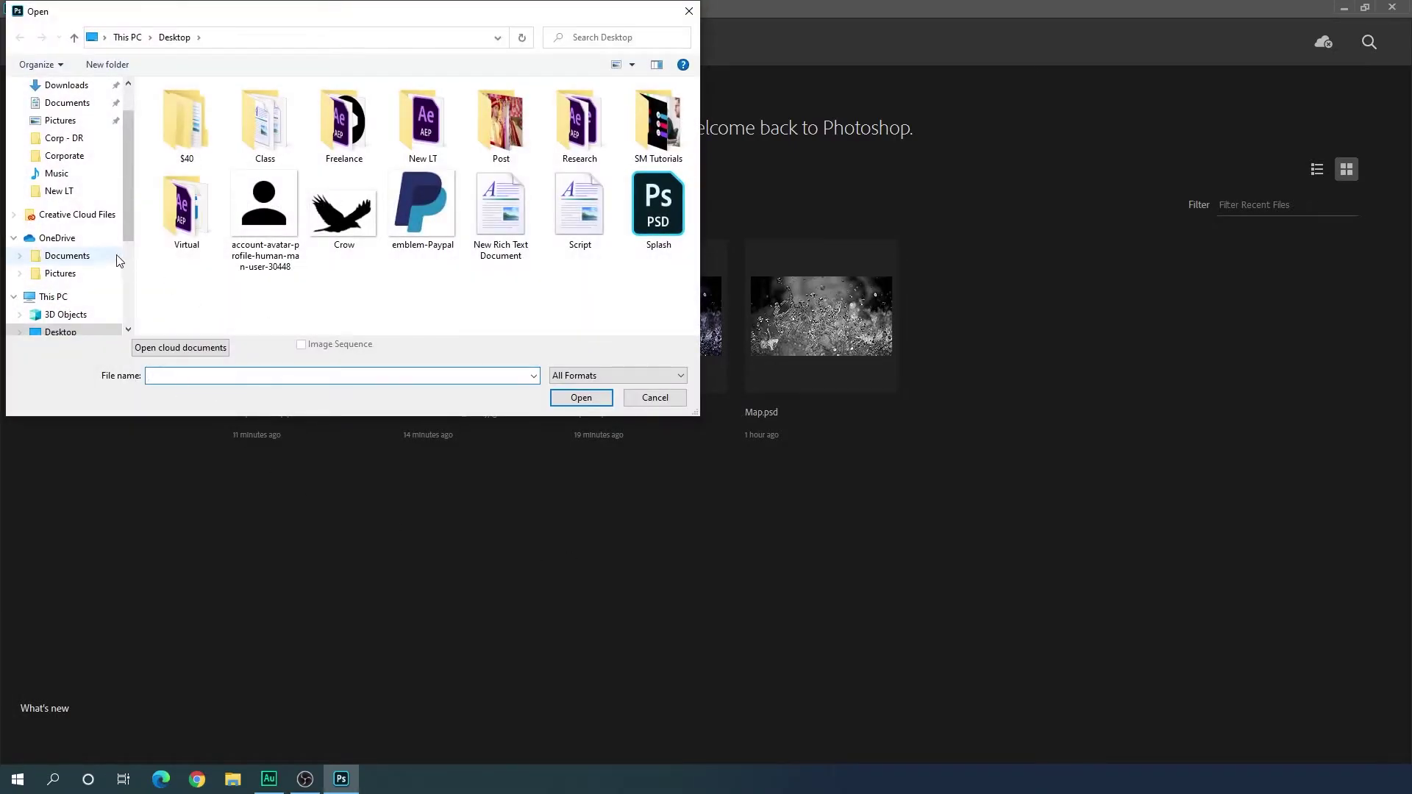
pyautogui.scroll(-1, 66, 243)
pyautogui.click(66, 314)
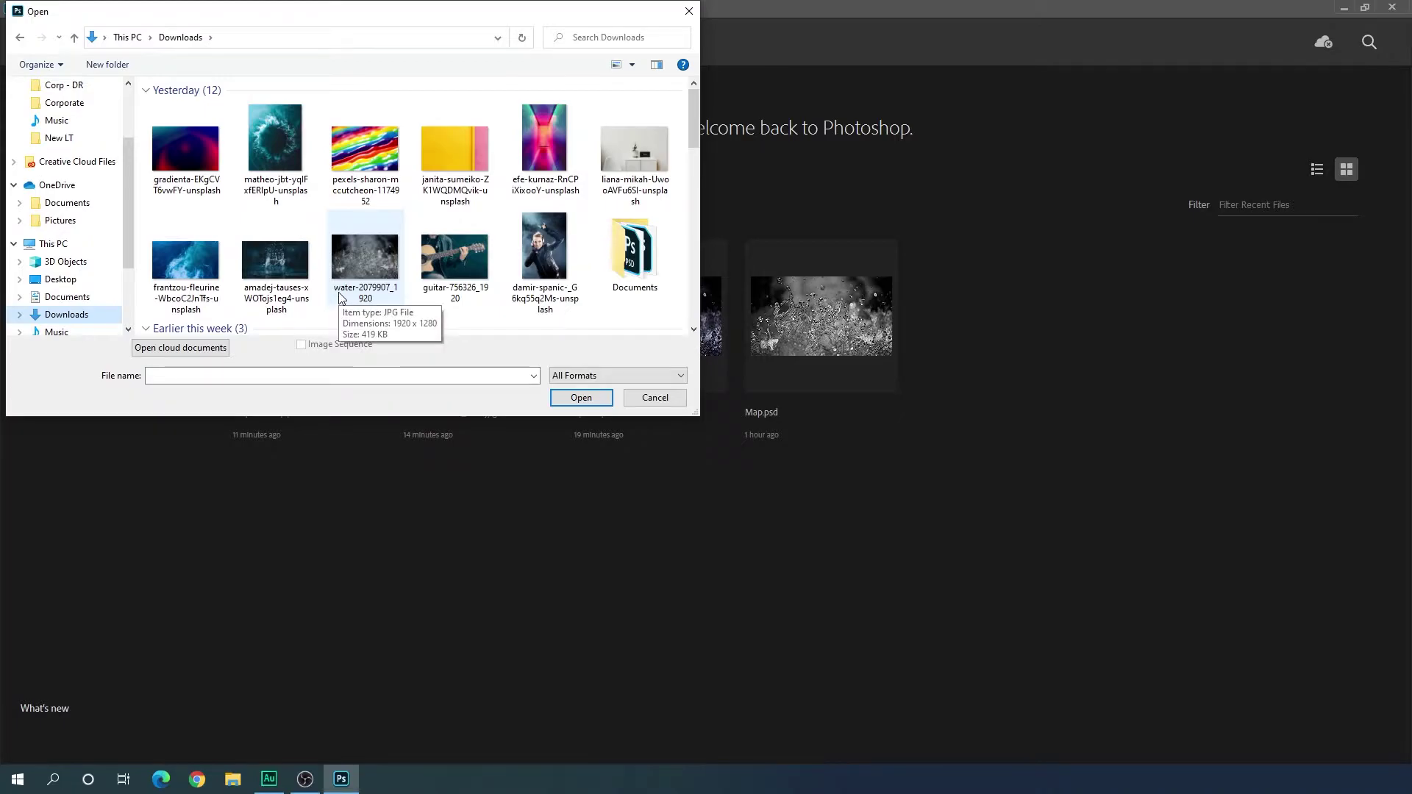
pyautogui.click(359, 296)
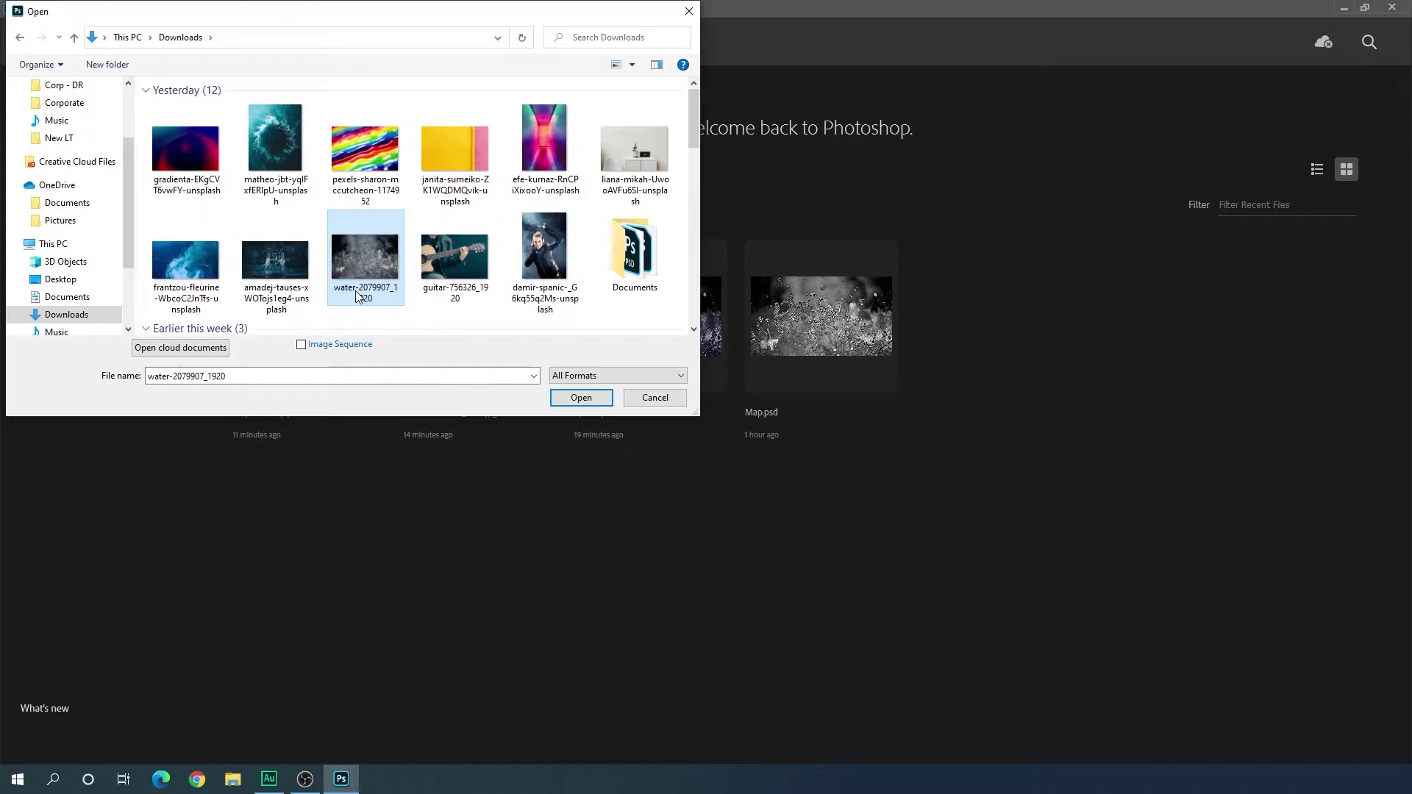
pyautogui.click(583, 398)
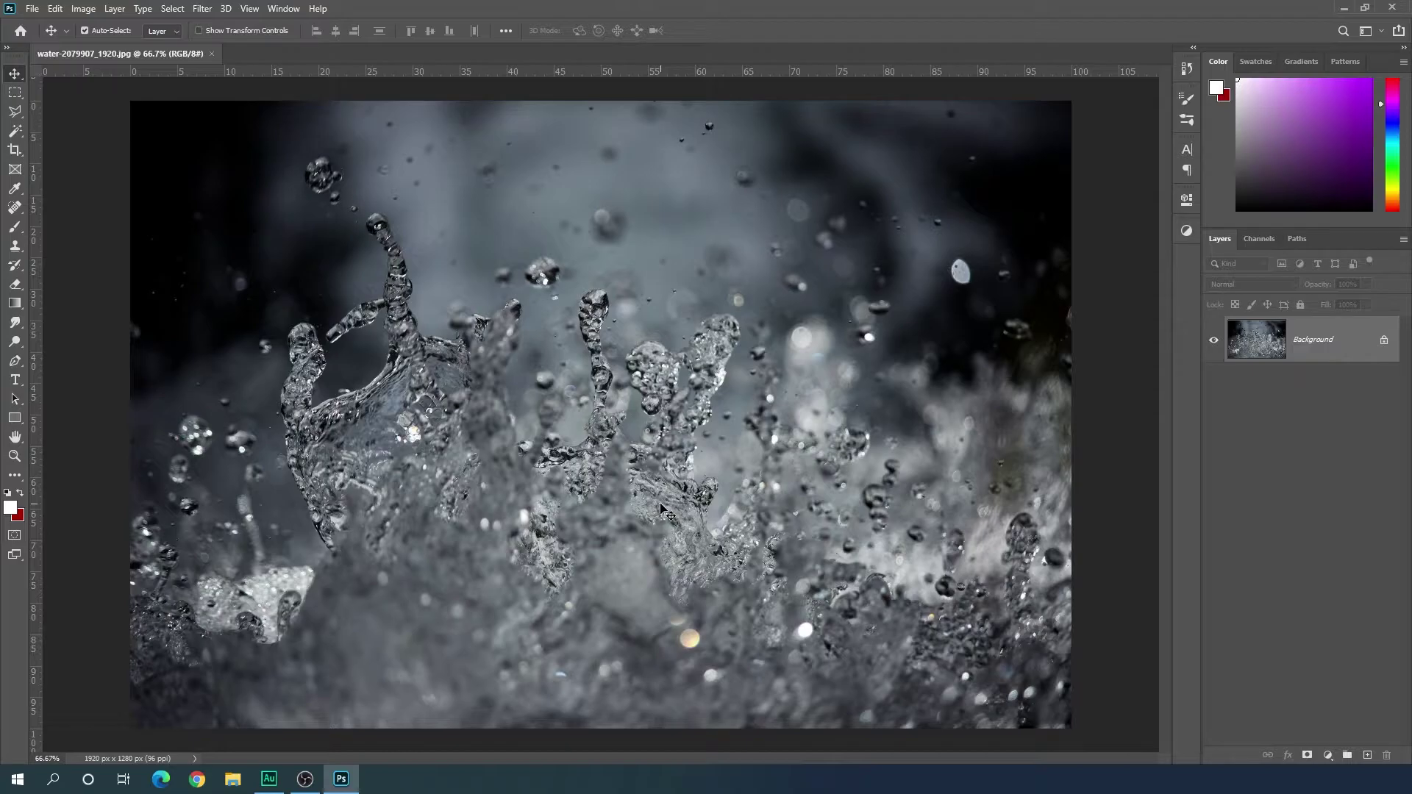
# Step: Crop the splash photo to a 16:9 frame of 1920 × 1080 px
pyautogui.click(15, 149)
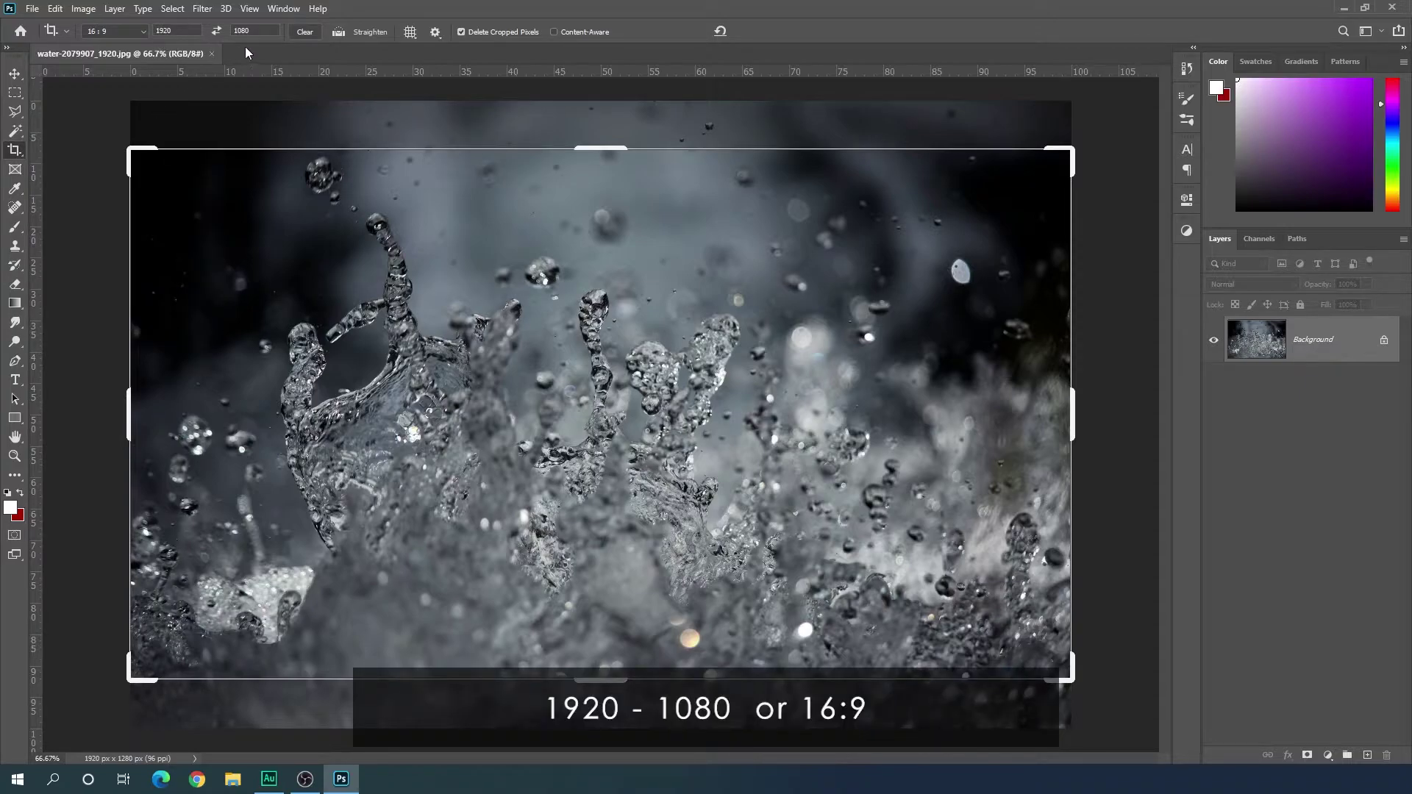
pyautogui.press('Return')
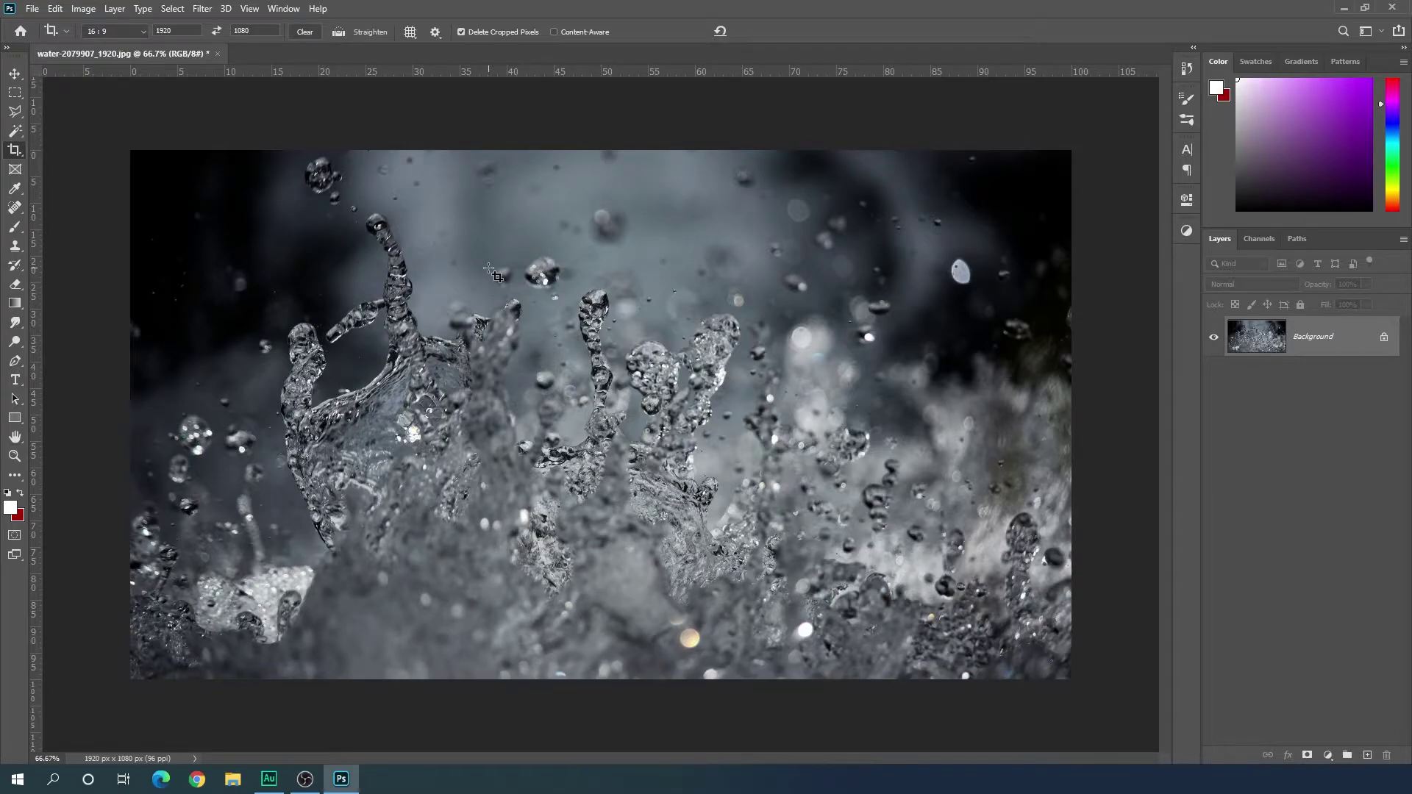
pyautogui.scroll(1, 574, 327)
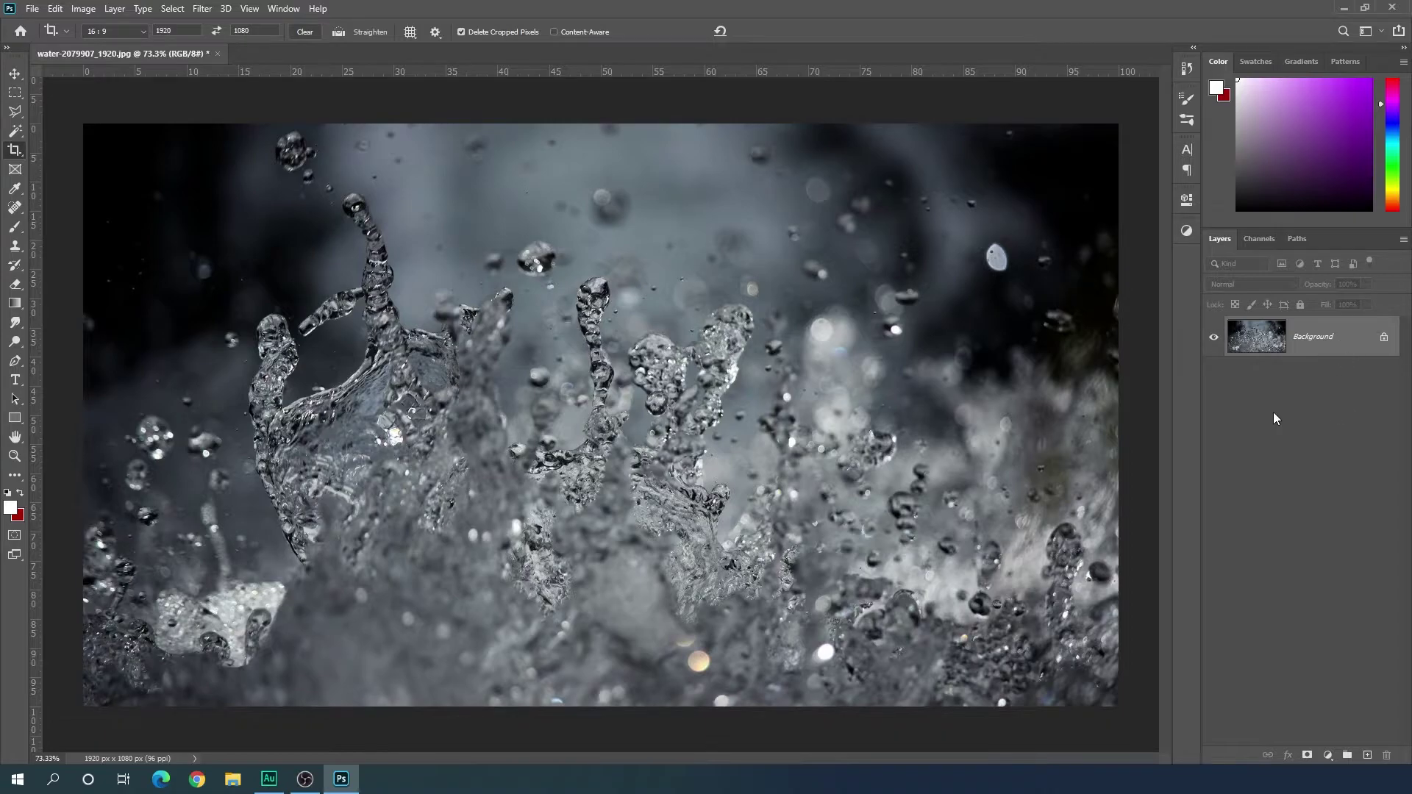
# Step: Add a default Black & White adjustment layer above the Background
pyautogui.click(1328, 755)
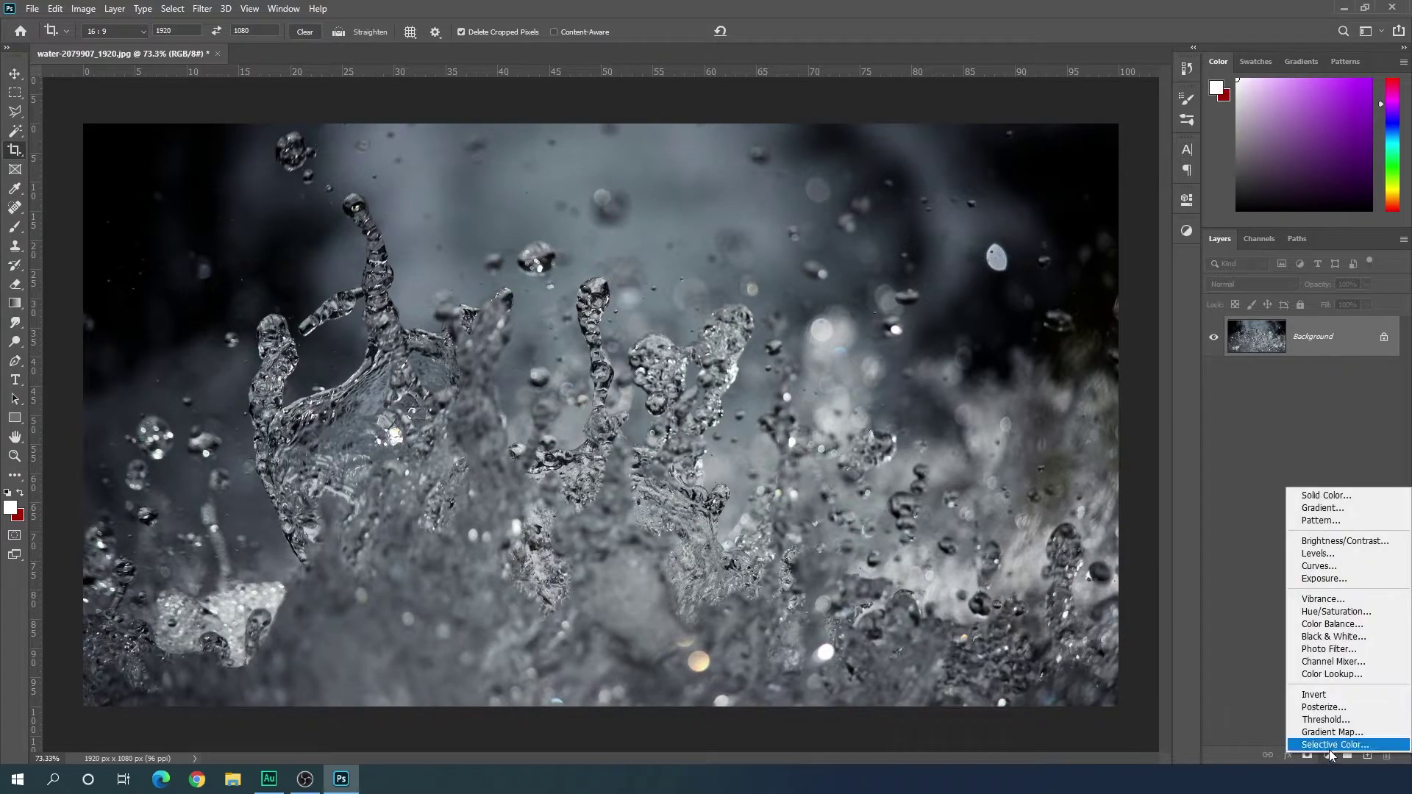
pyautogui.click(1334, 637)
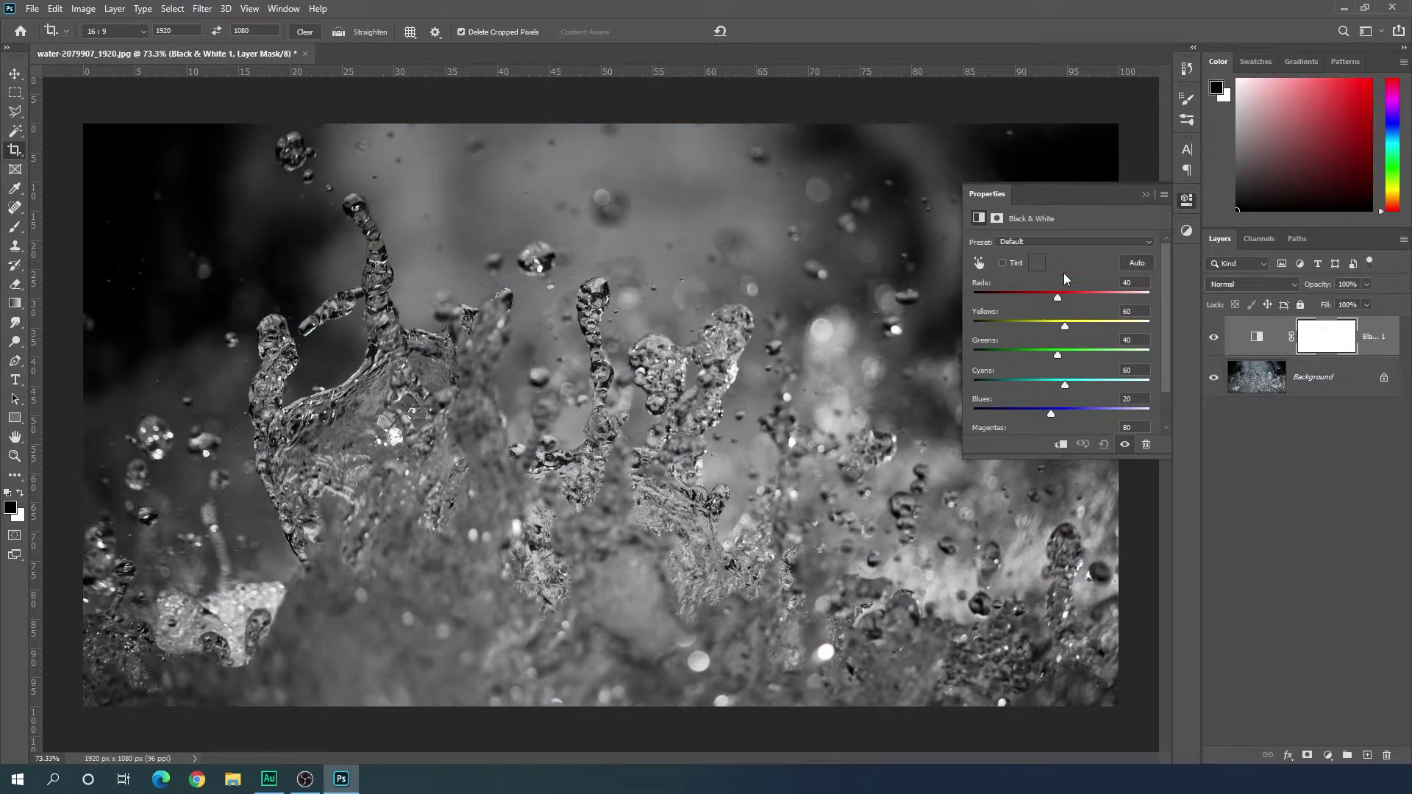
pyautogui.click(1183, 202)
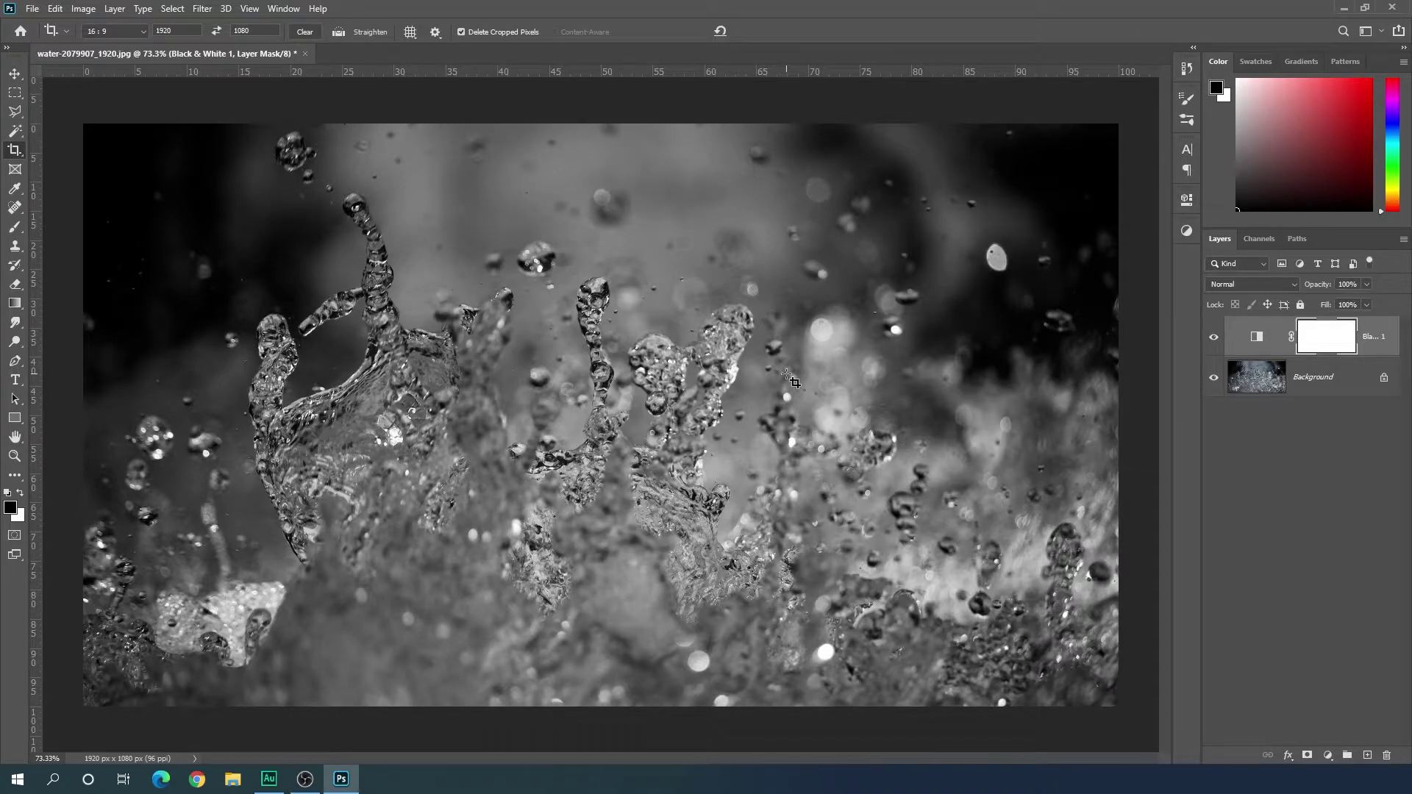
# Step: Save the greyscale image as Map.psd on the Desktop, then undo the Black & White layer
pyautogui.click(33, 9)
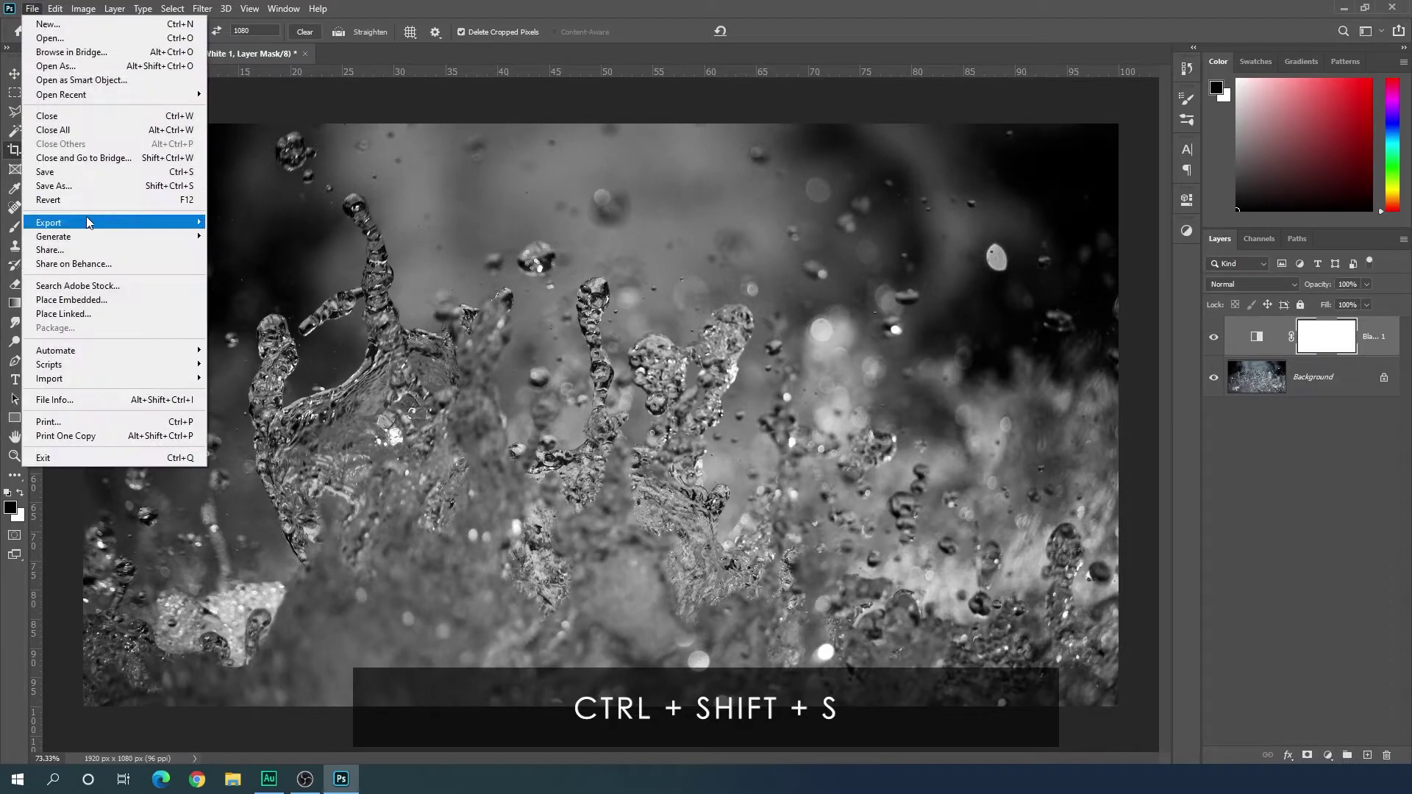
pyautogui.click(65, 186)
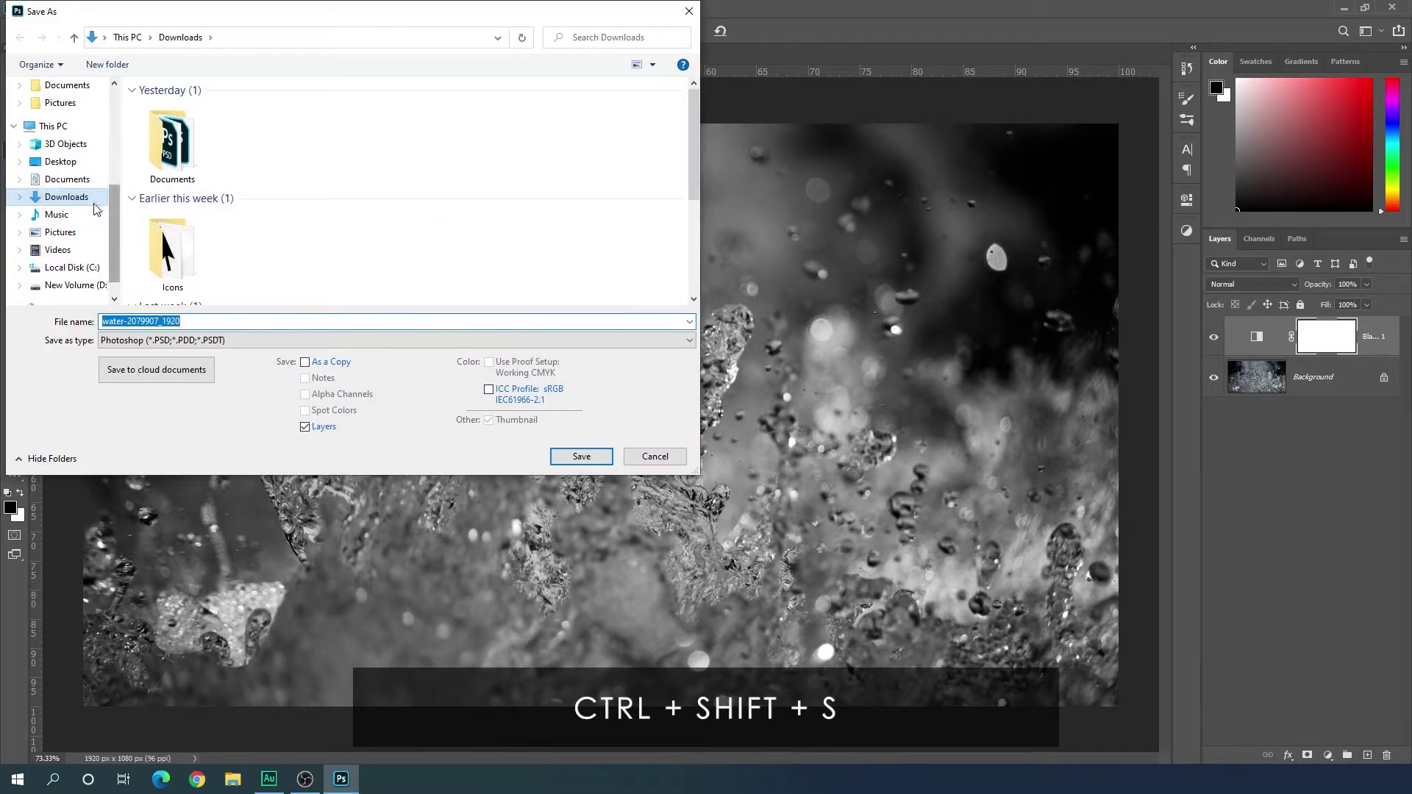
pyautogui.click(60, 162)
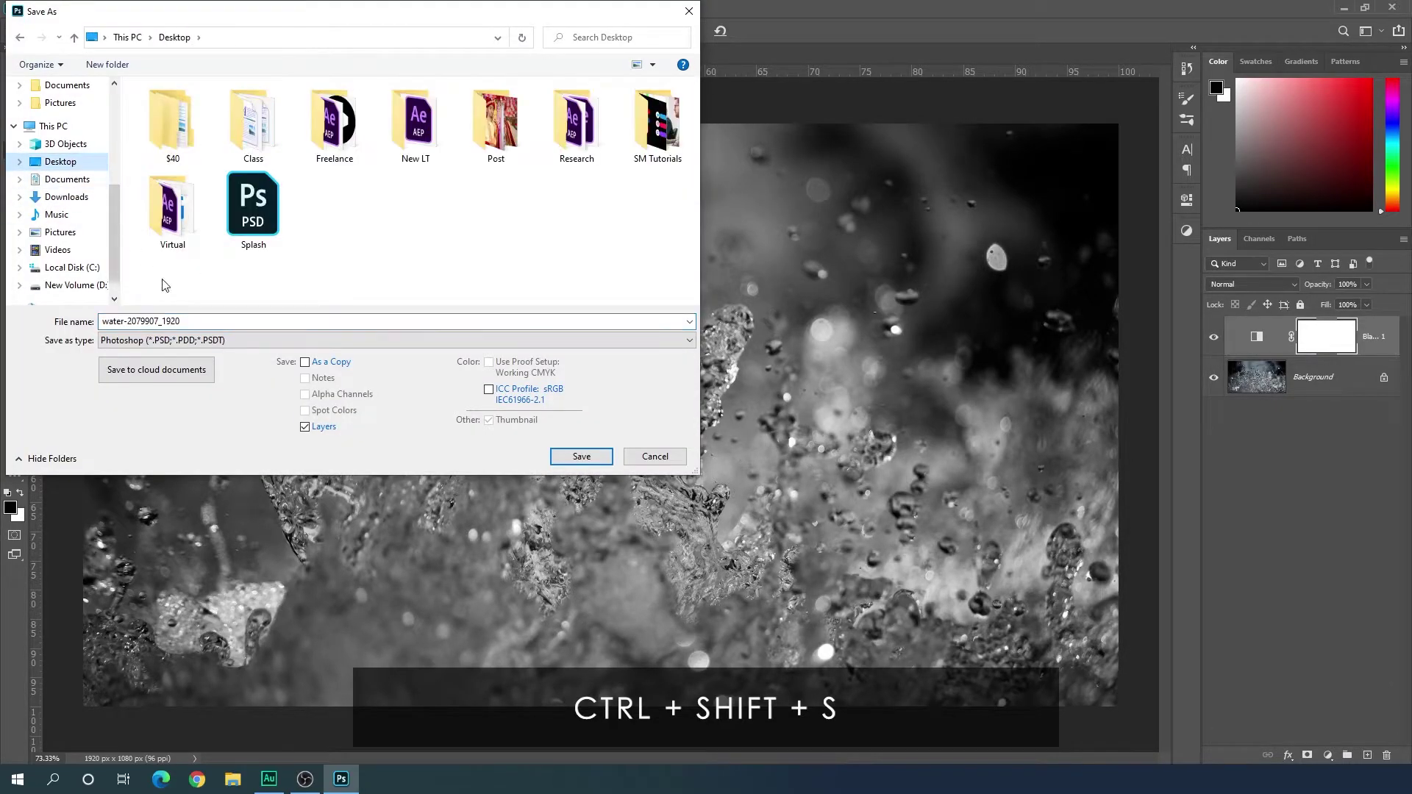
pyautogui.doubleClick(189, 317)
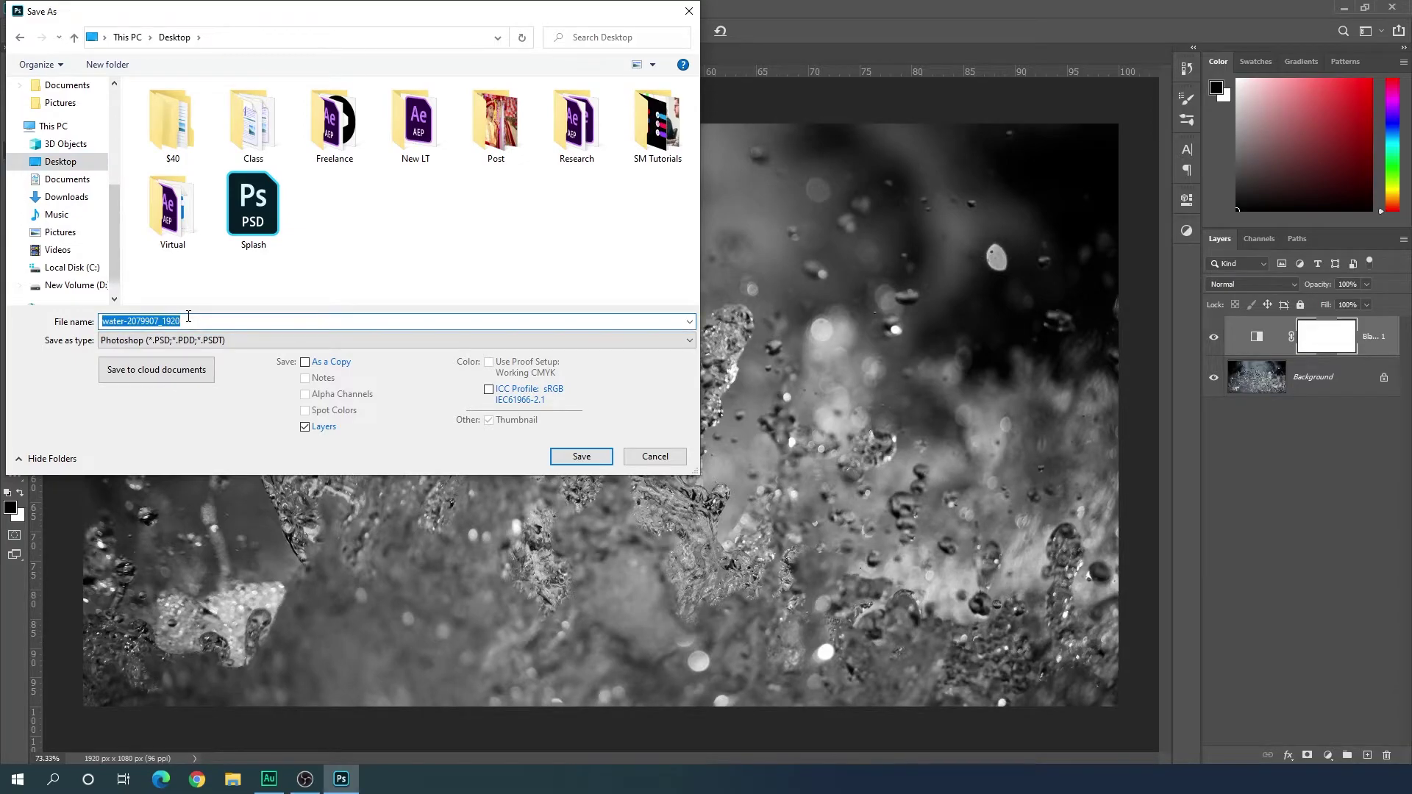
pyautogui.press('BackSpace')
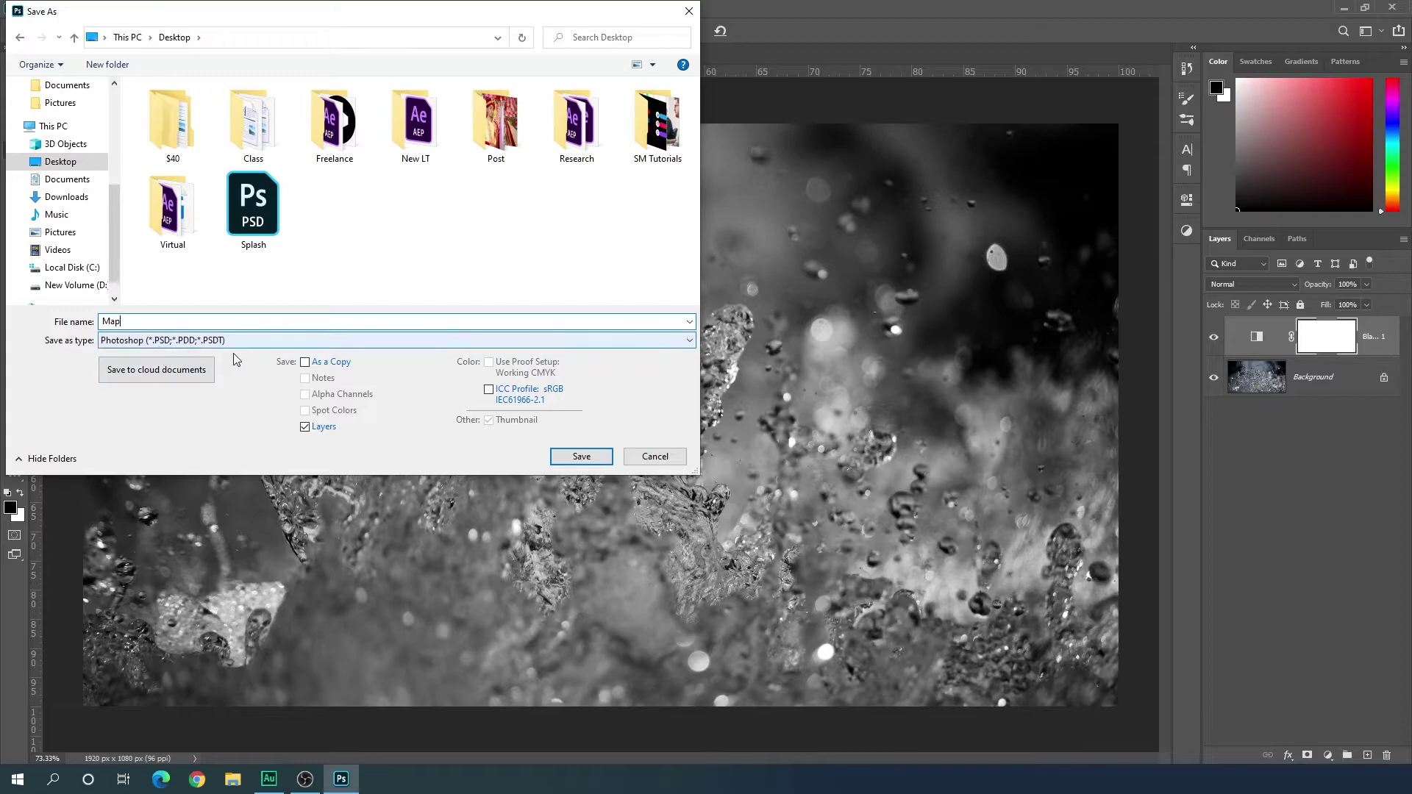
pyautogui.click(581, 456)
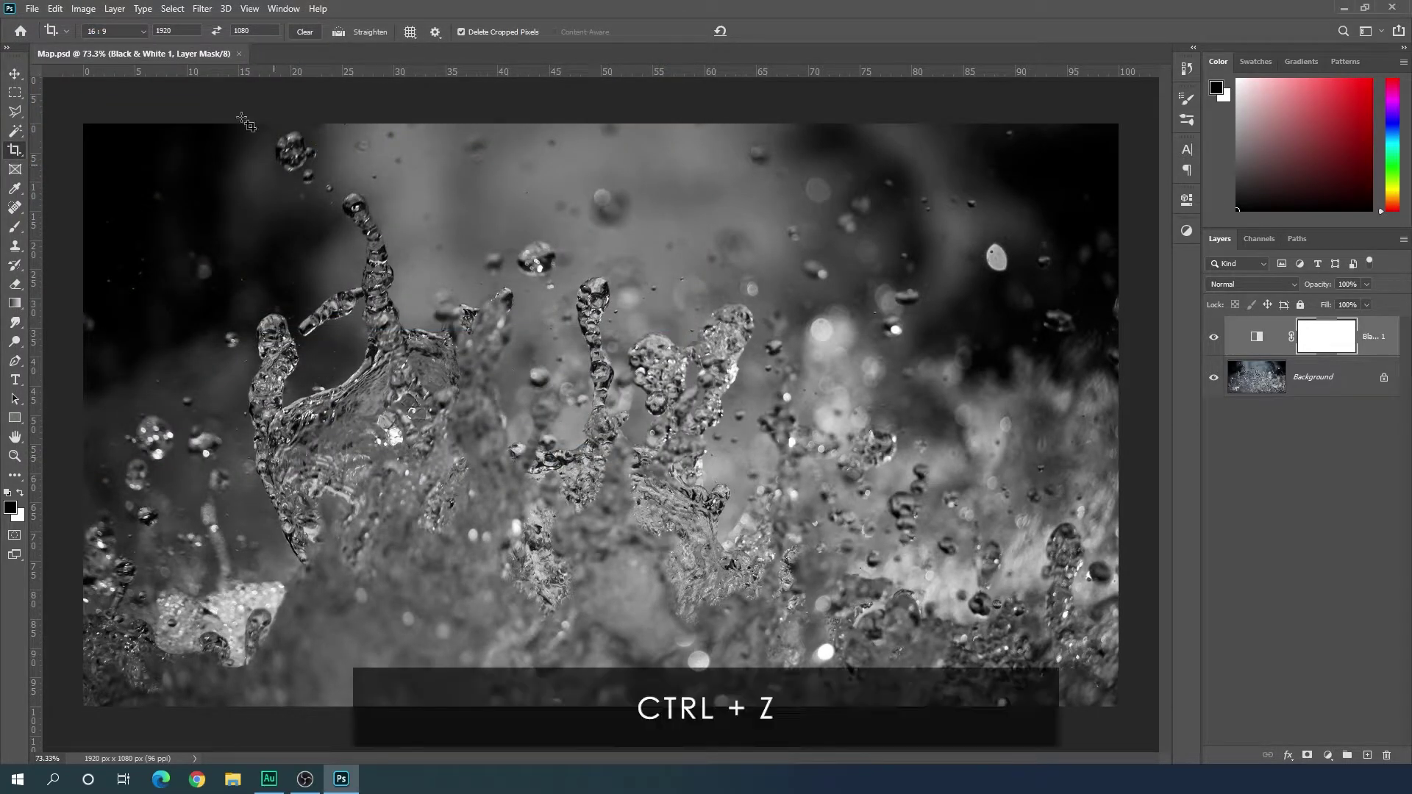
pyautogui.click(55, 8)
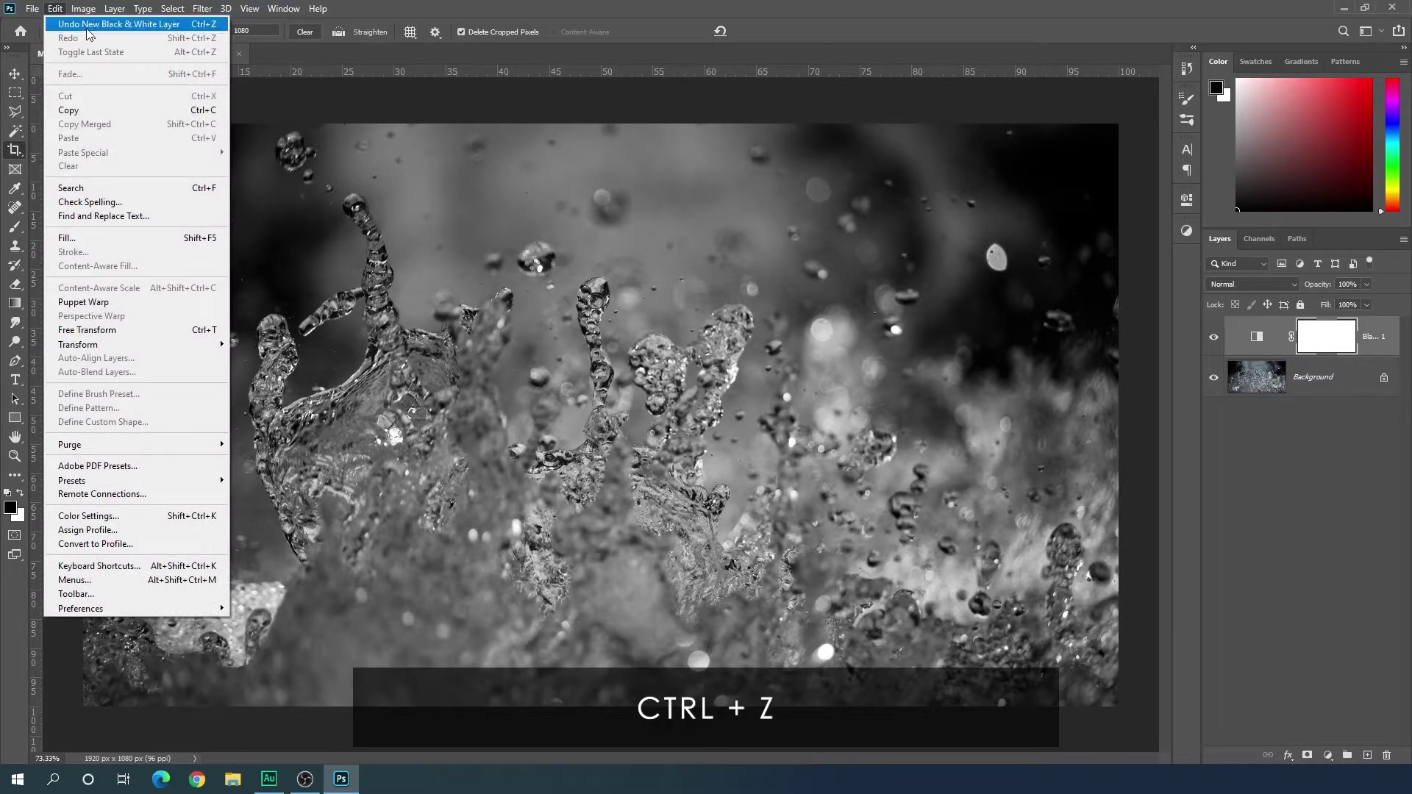
pyautogui.click(87, 24)
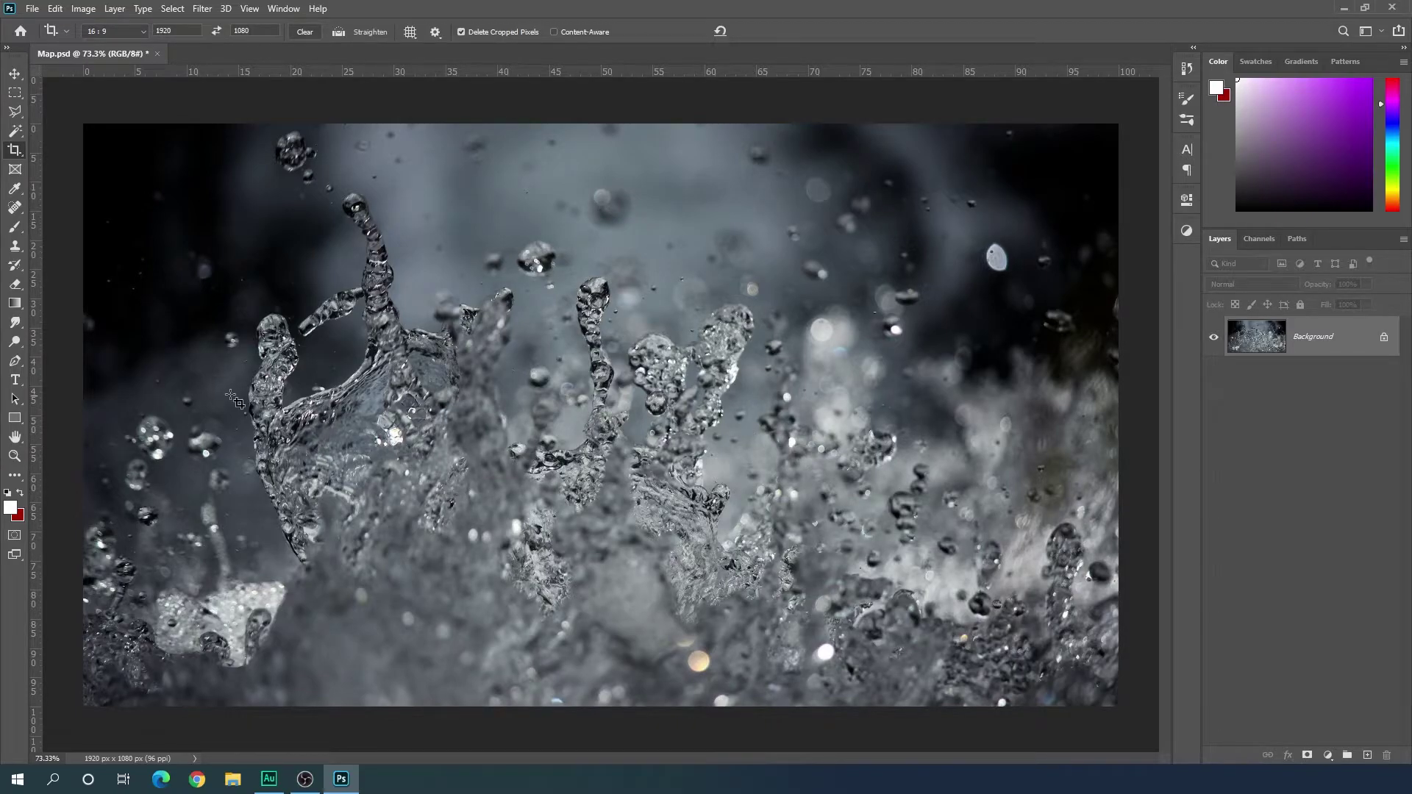
# Step: Set up the Horizontal Type tool with Gobold Regular, 300 pt, white
pyautogui.click(15, 379)
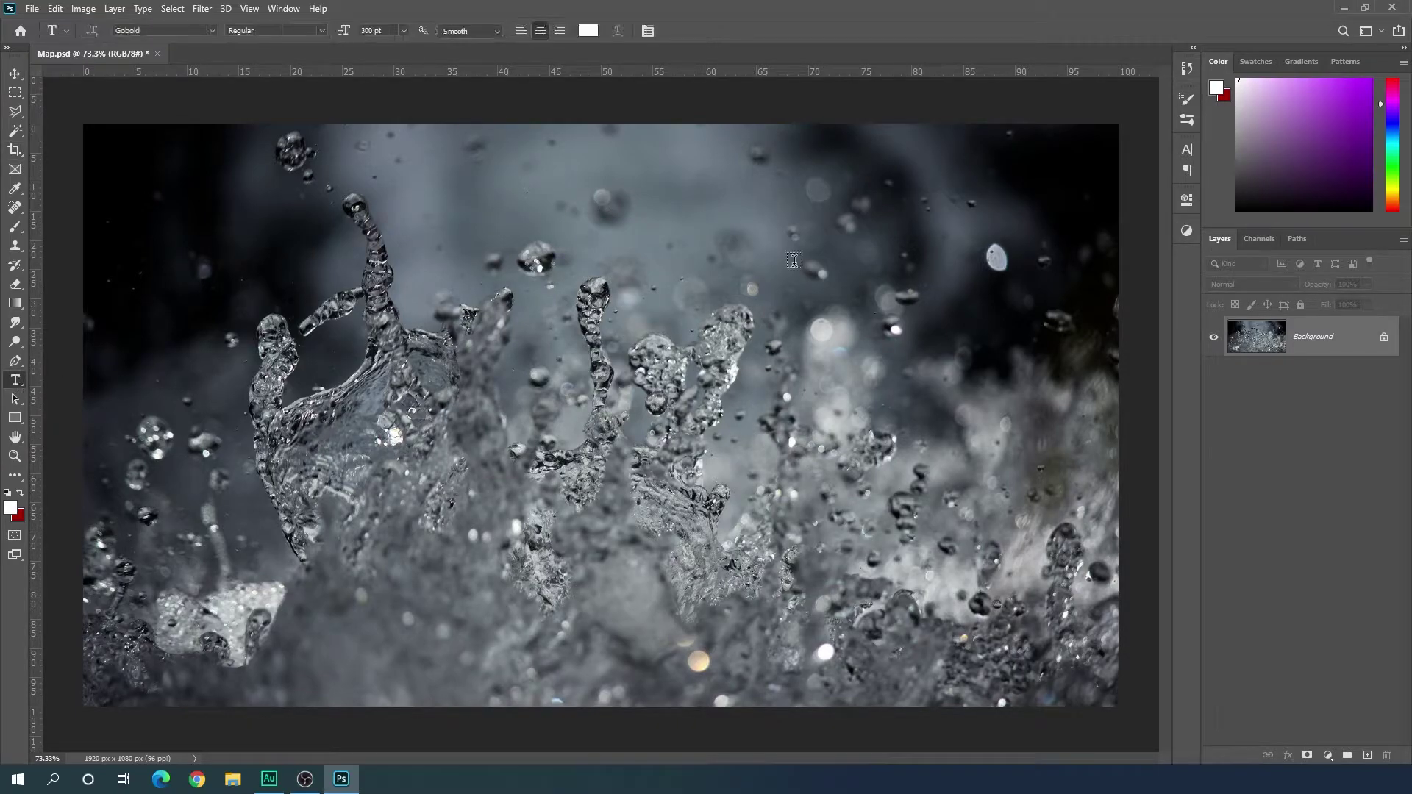
pyautogui.click(1187, 150)
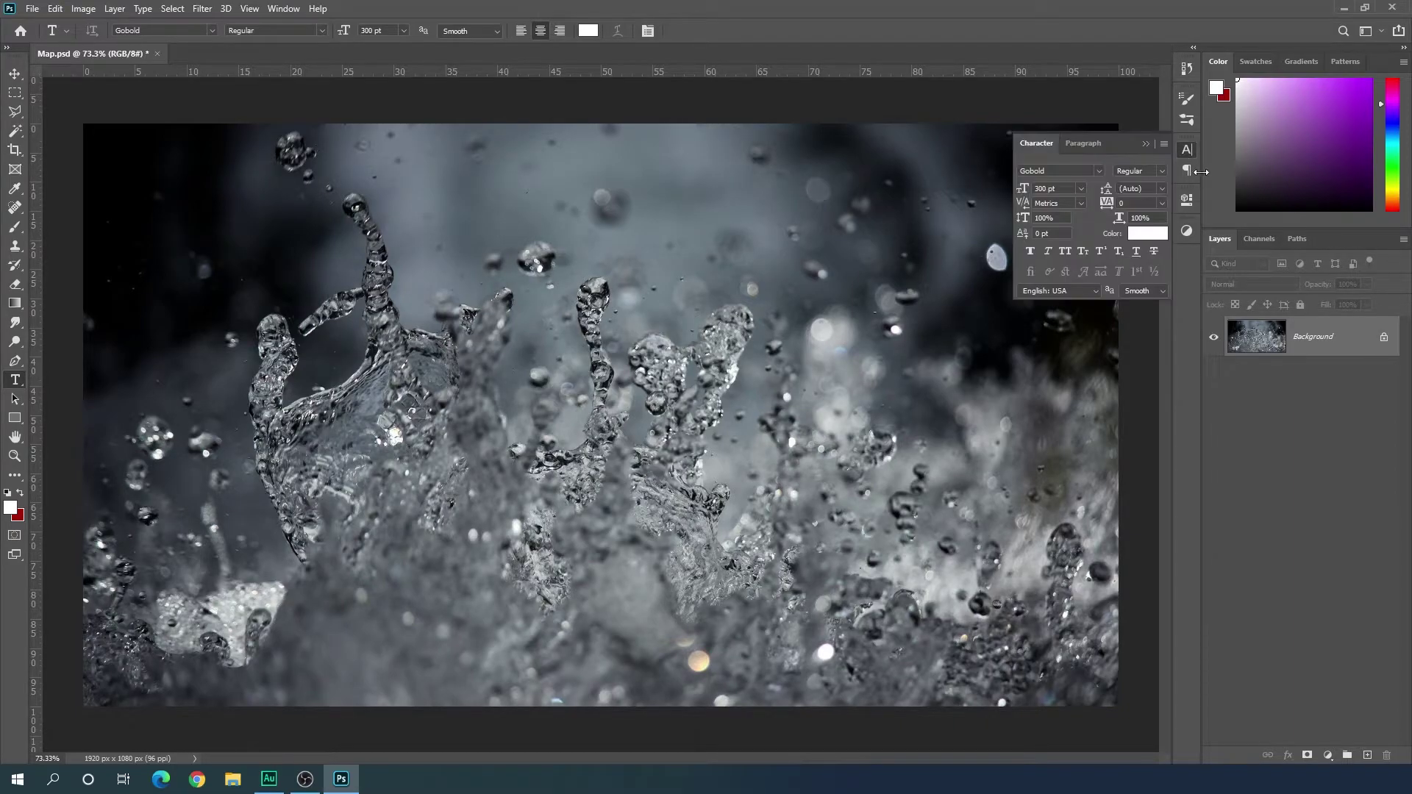
pyautogui.click(283, 10)
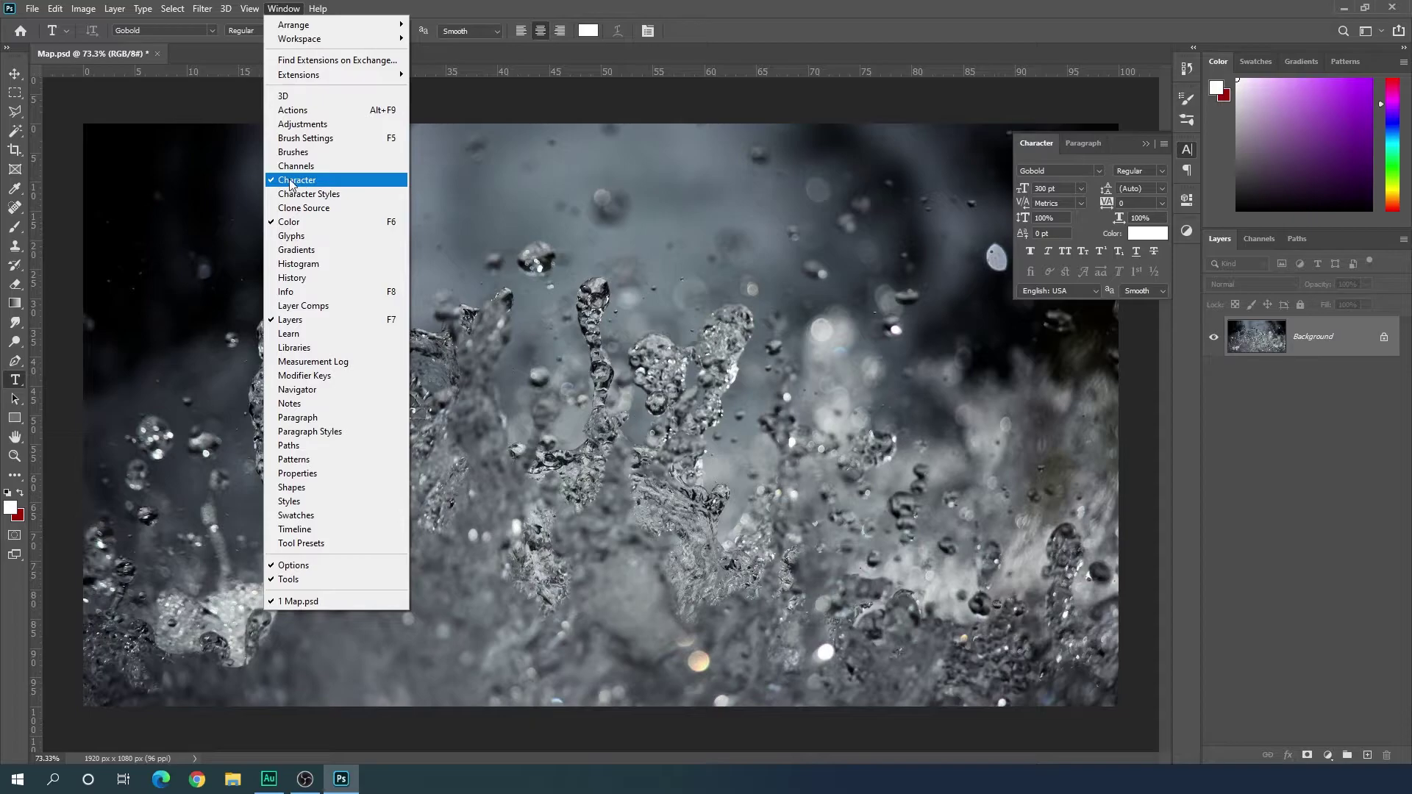
pyautogui.click(977, 210)
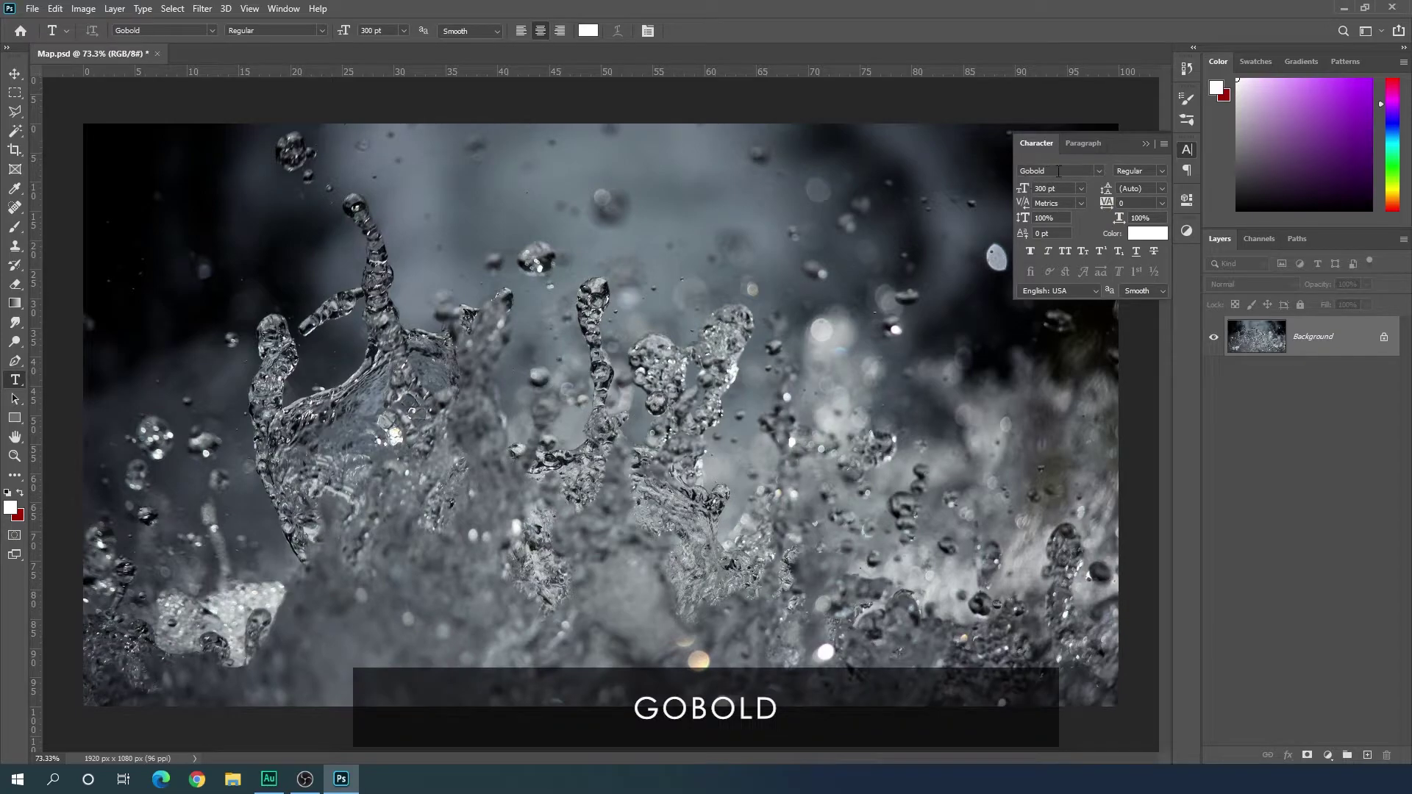
pyautogui.click(1094, 171)
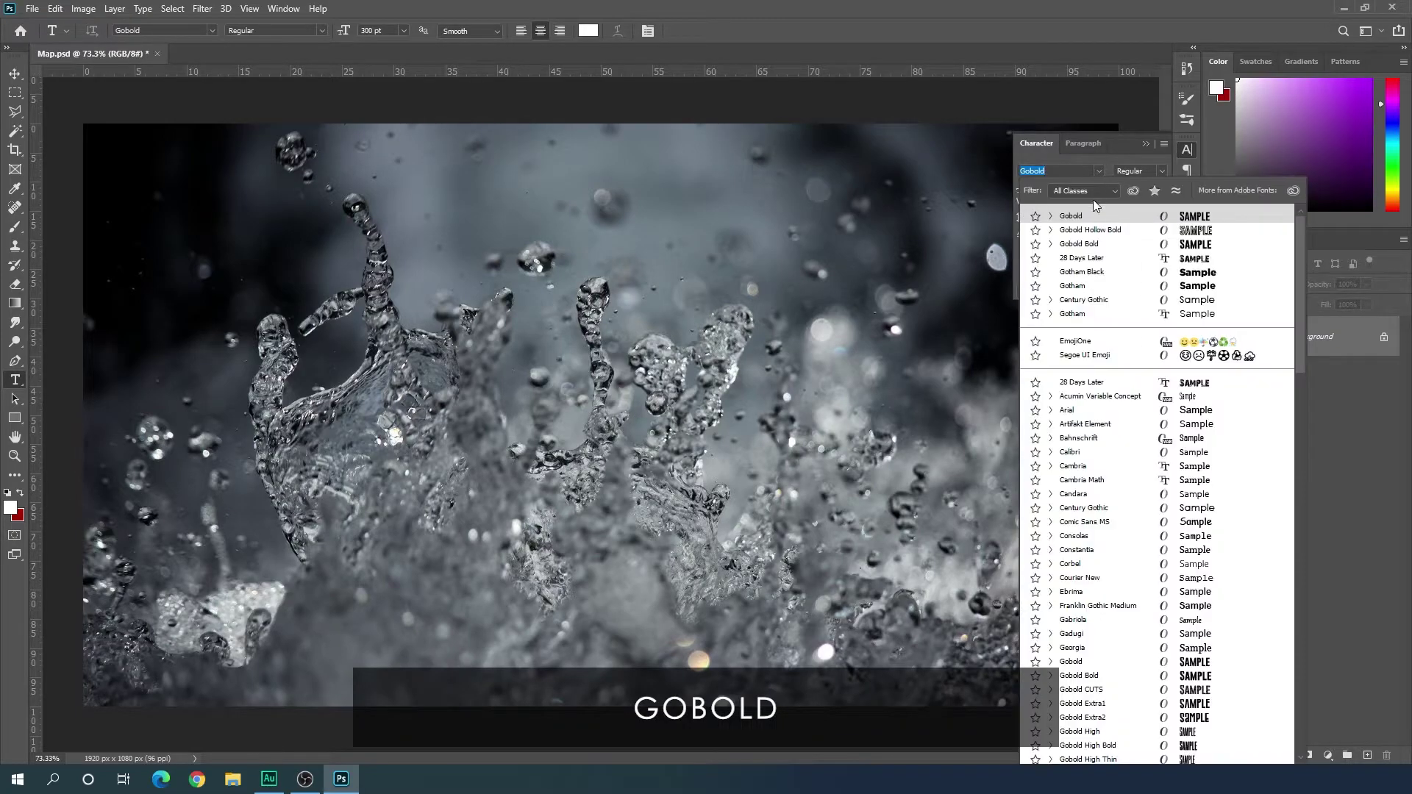
pyautogui.click(1084, 211)
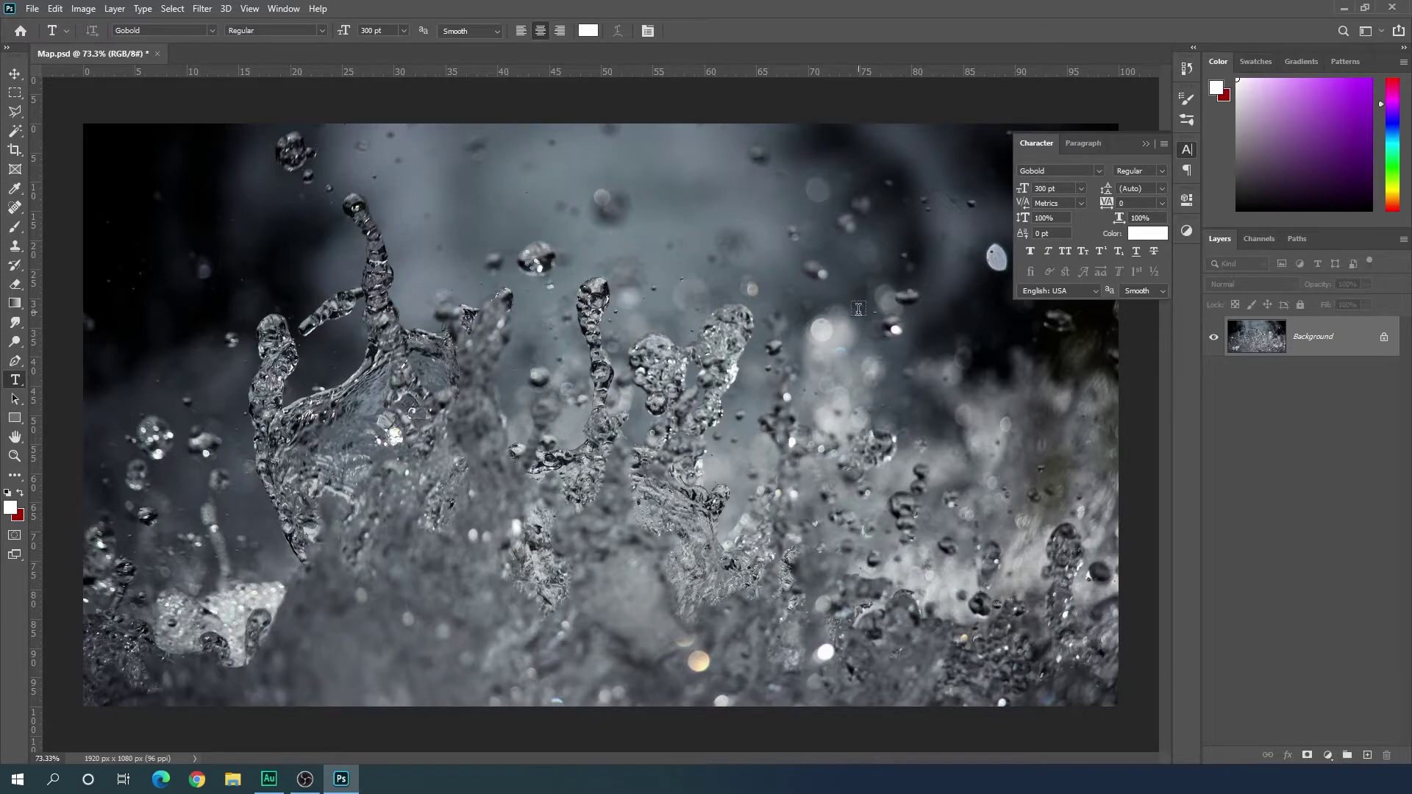
# Step: Type the white SPLASH text on the photo
pyautogui.click(1189, 151)
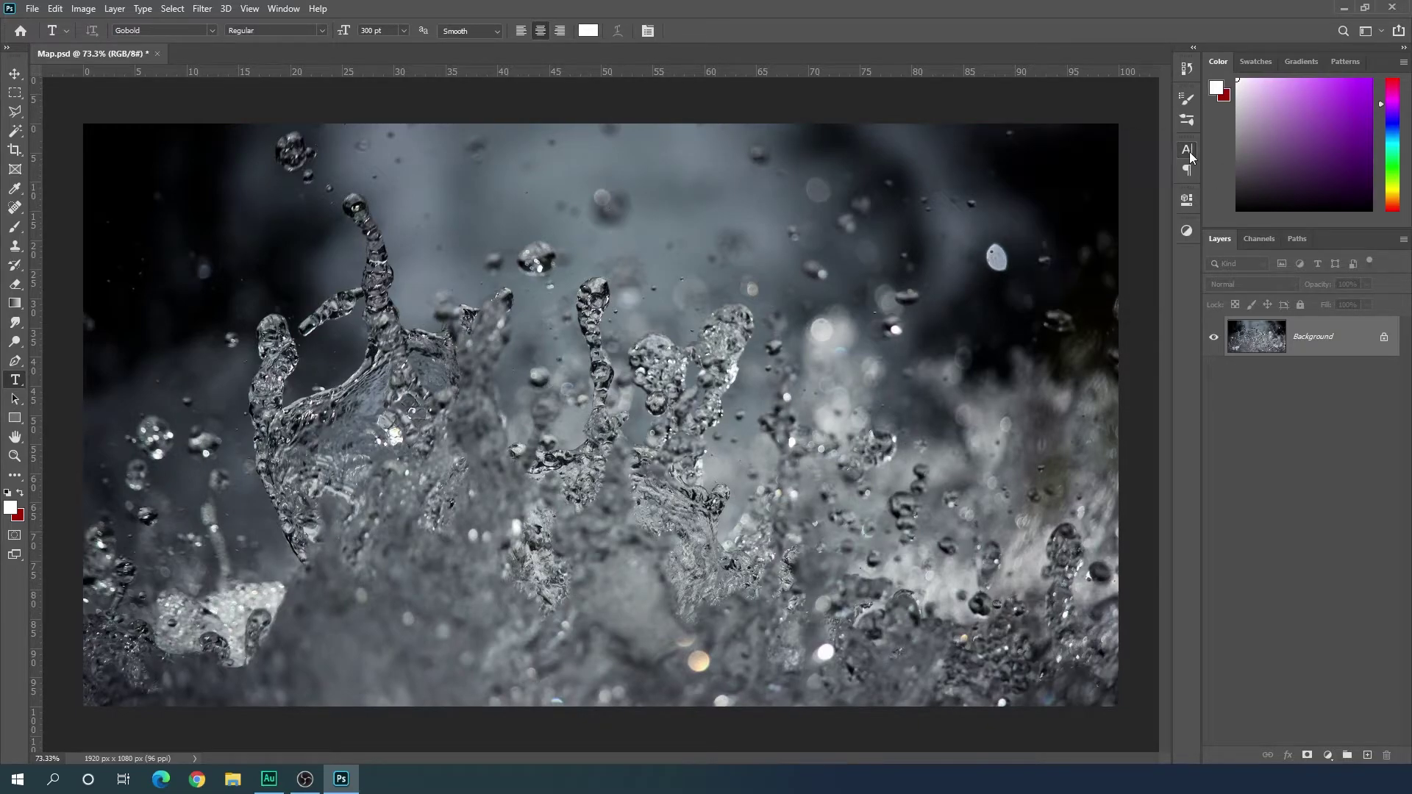
pyautogui.click(582, 403)
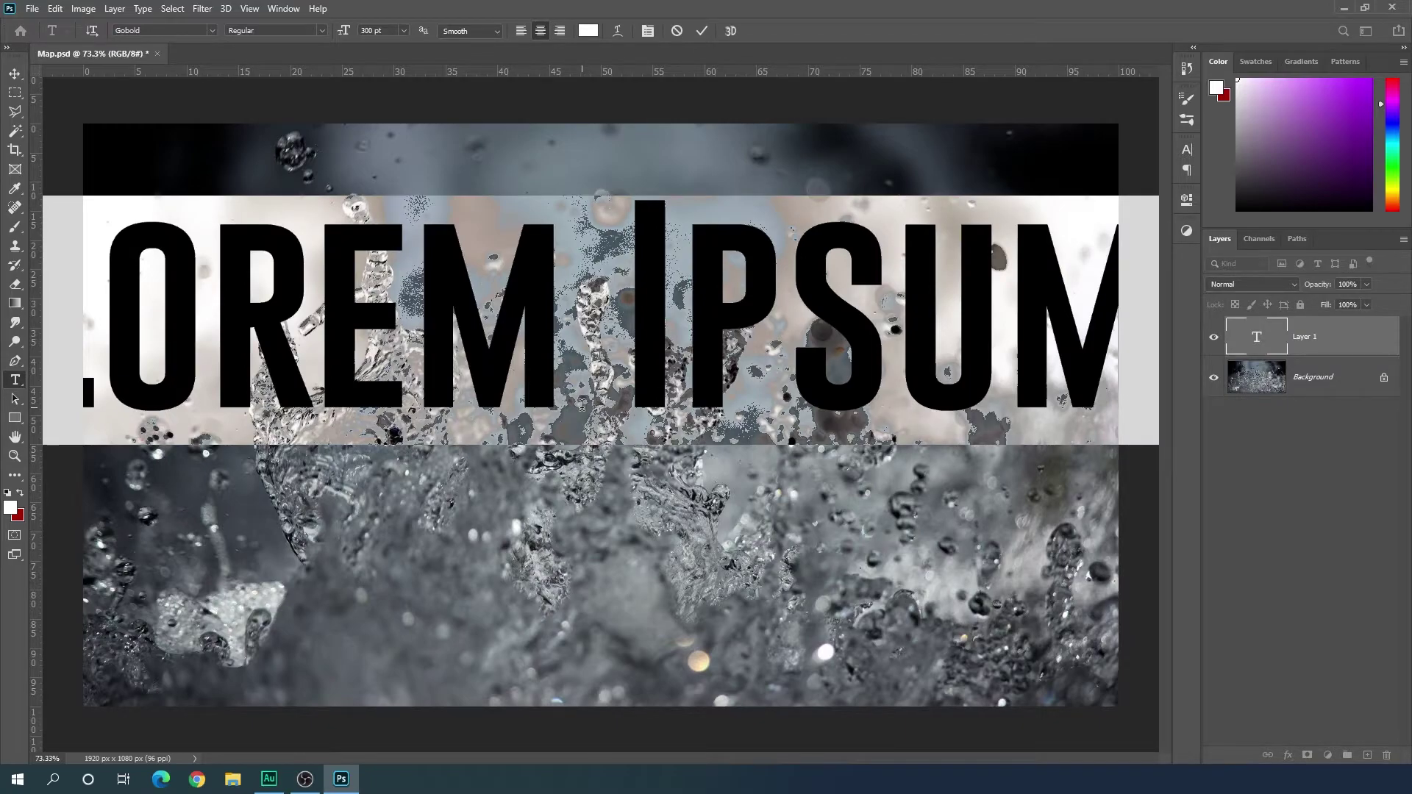
pyautogui.write('SPLAS')
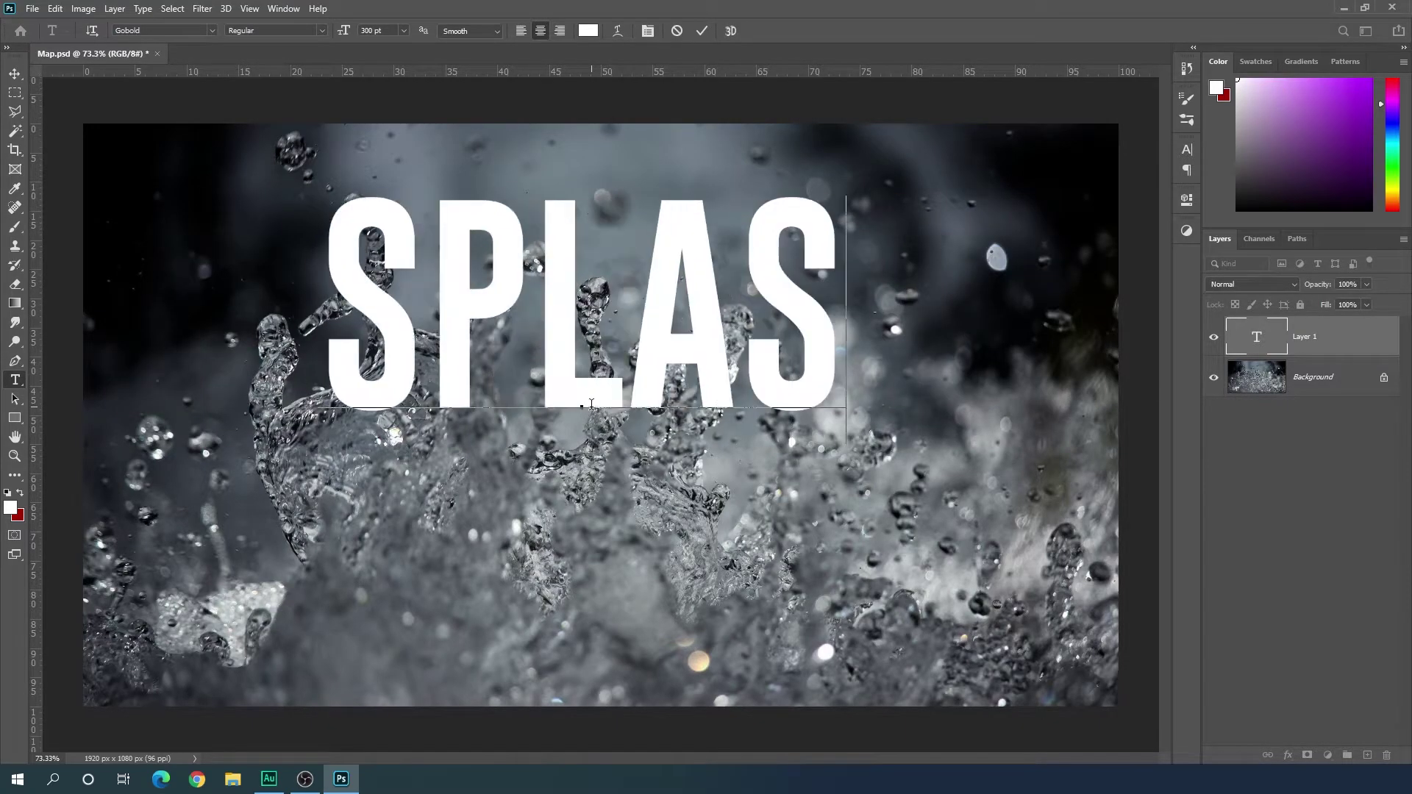
pyautogui.write('H')
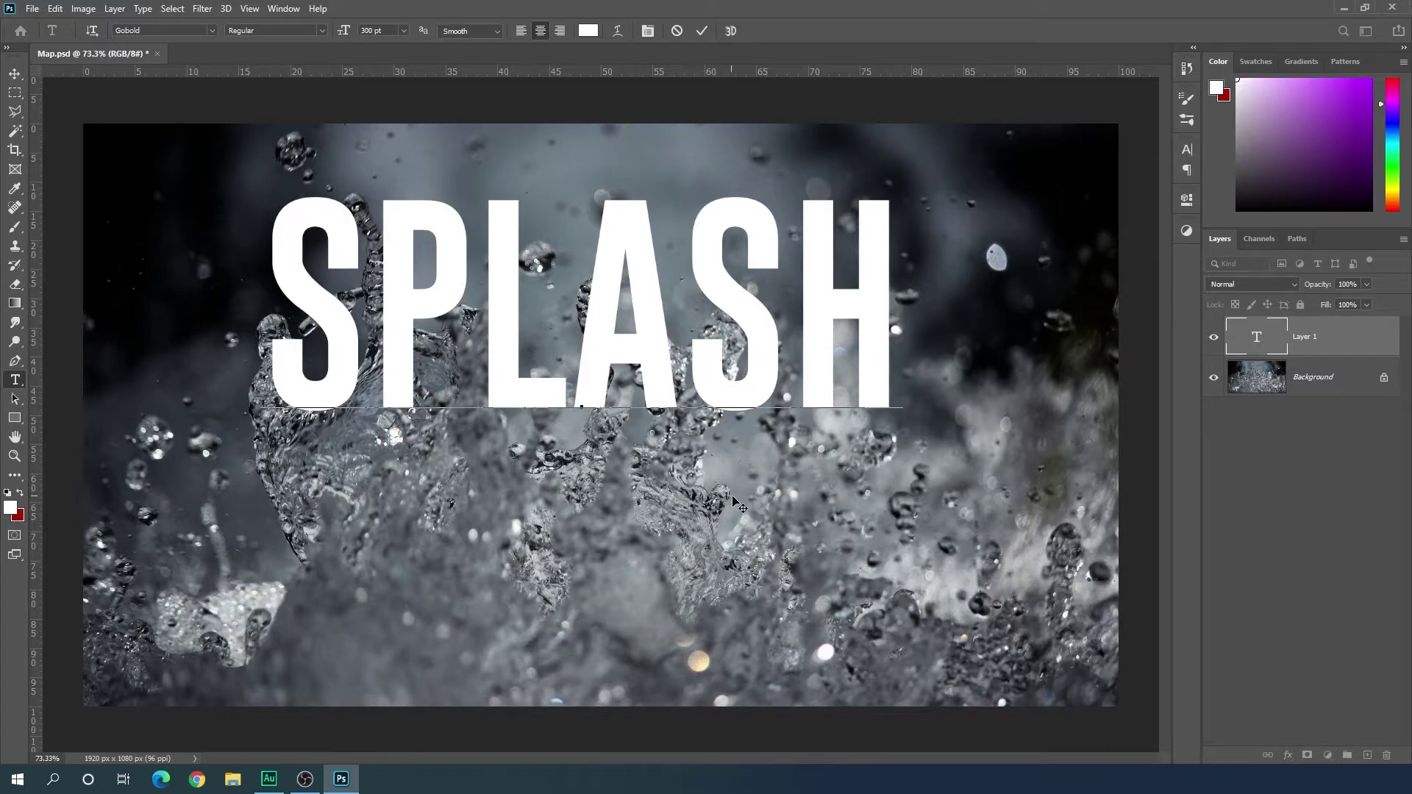
pyautogui.click(14, 74)
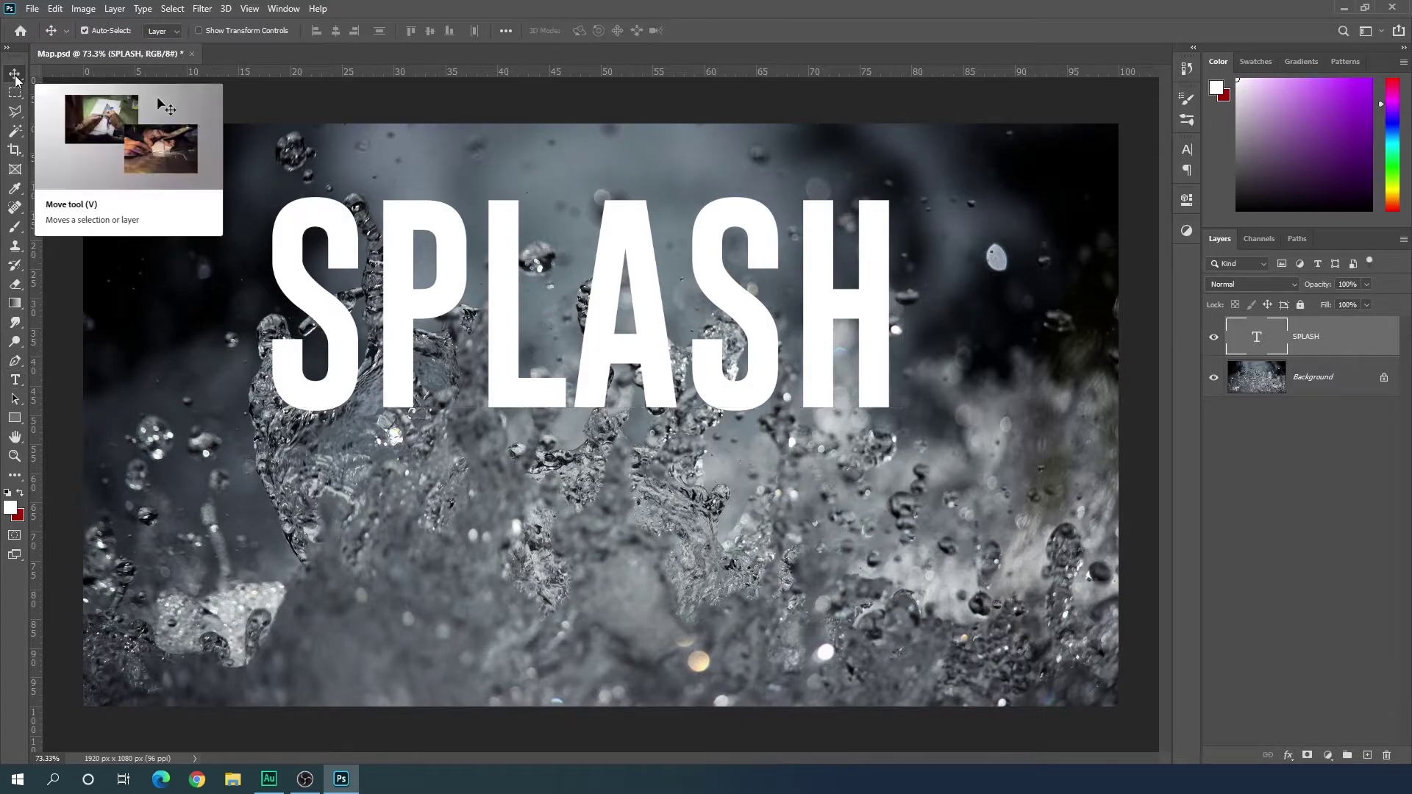
# Step: Centre SPLASH horizontally and vertically against the Background layer
pyautogui.keyDown('ctrl'); pyautogui.click(1320, 384); pyautogui.keyUp('ctrl')
pyautogui.press('ctrl')
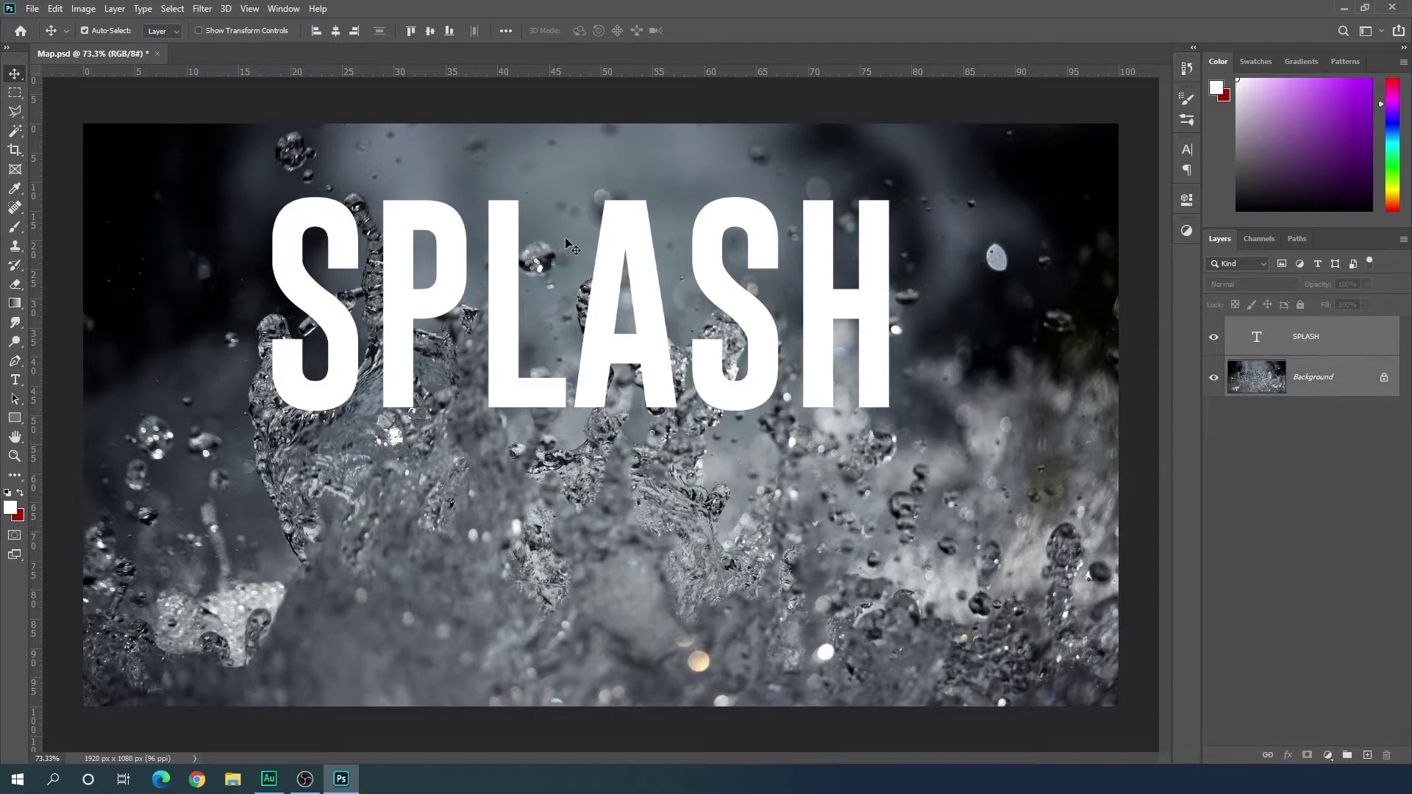
pyautogui.click(336, 31)
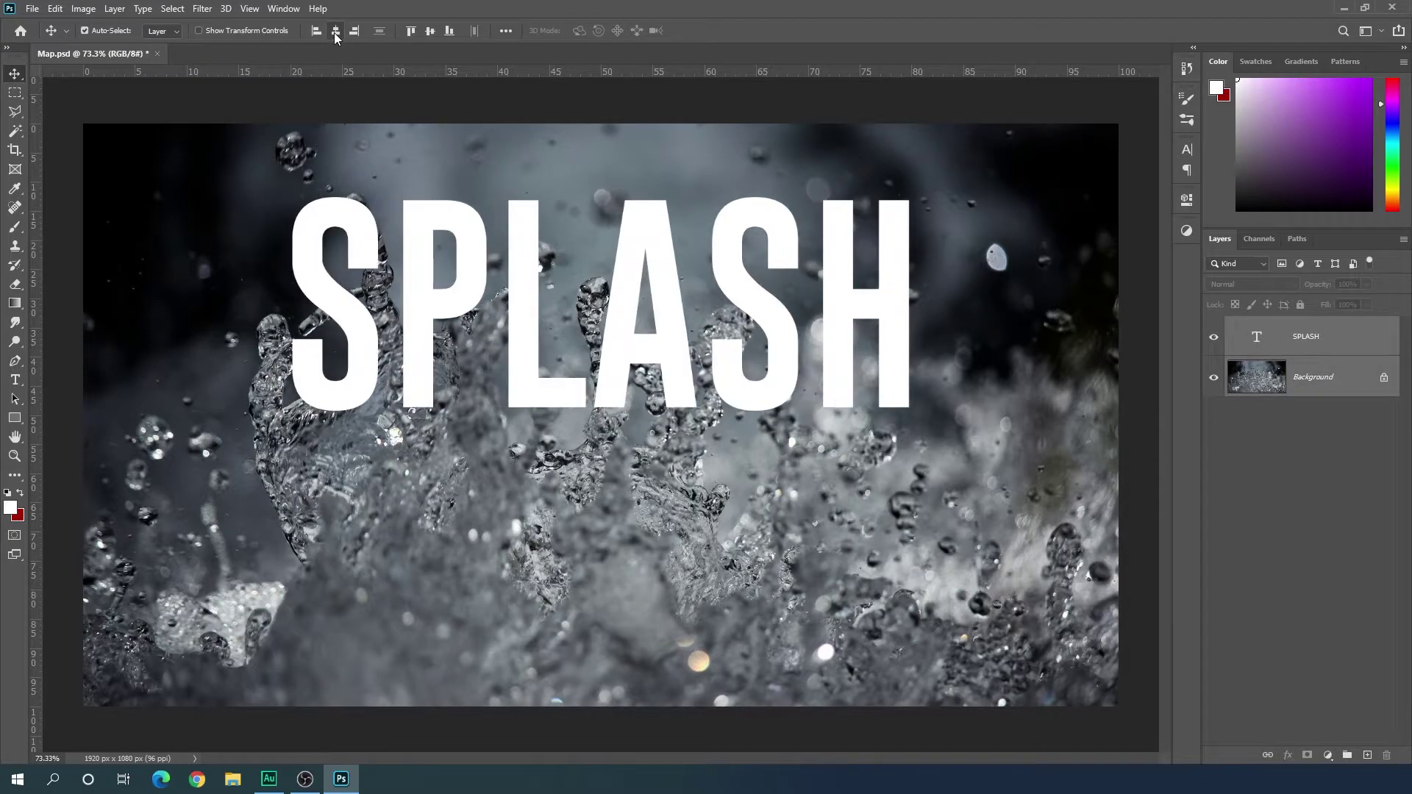
pyautogui.click(430, 32)
# Step: Convert the SPLASH text layer to a smart object
pyautogui.click(1248, 466)
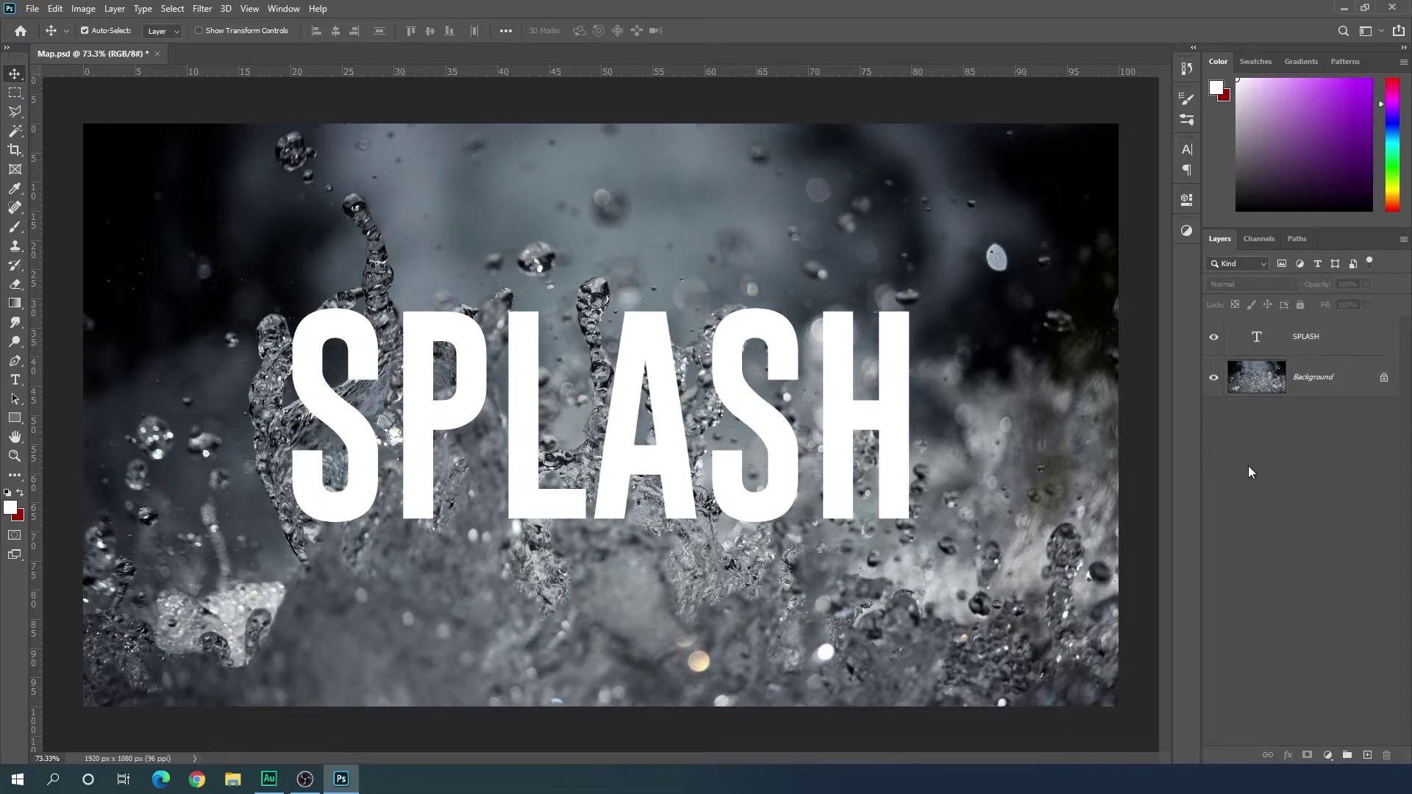
pyautogui.click(1320, 342)
pyautogui.rightClick(1325, 340)
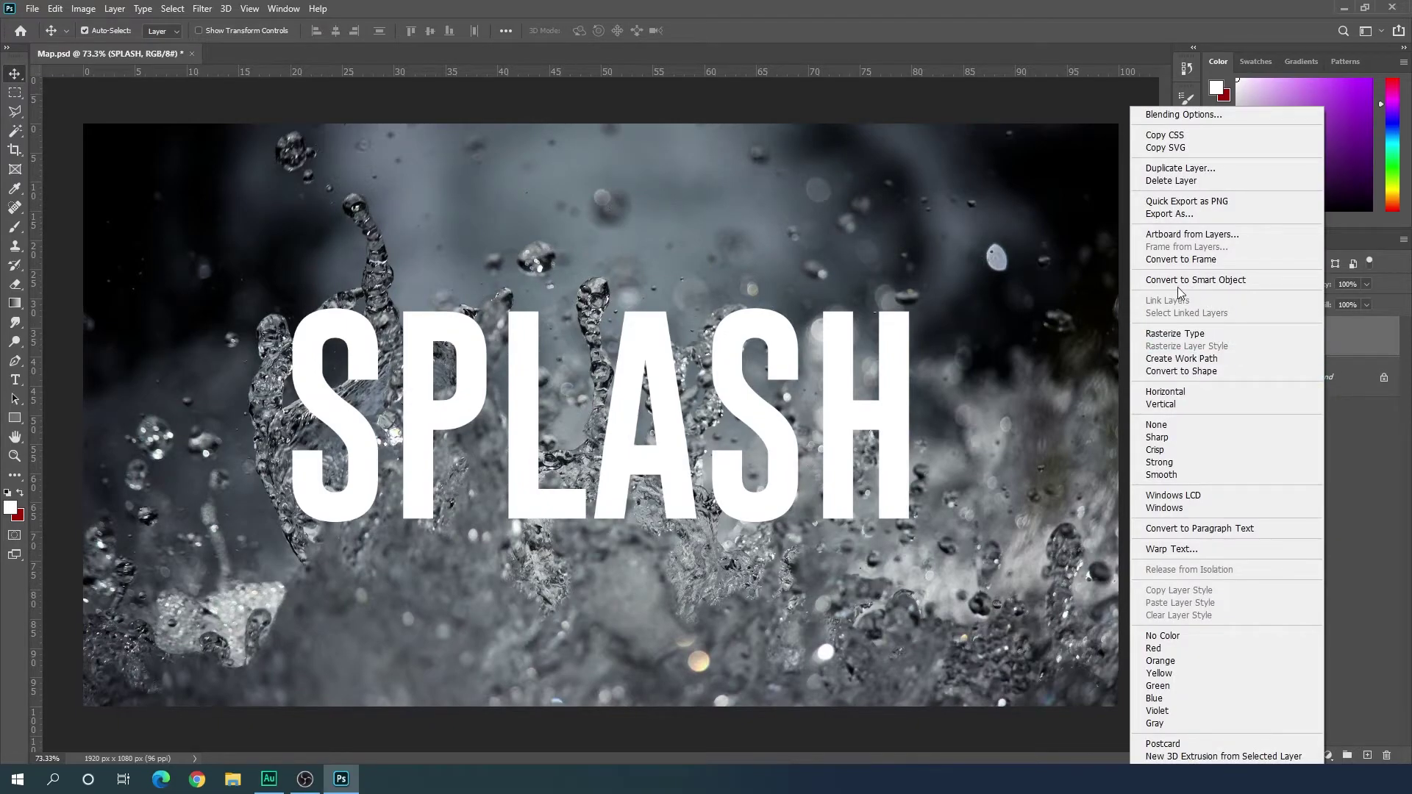
pyautogui.click(1212, 280)
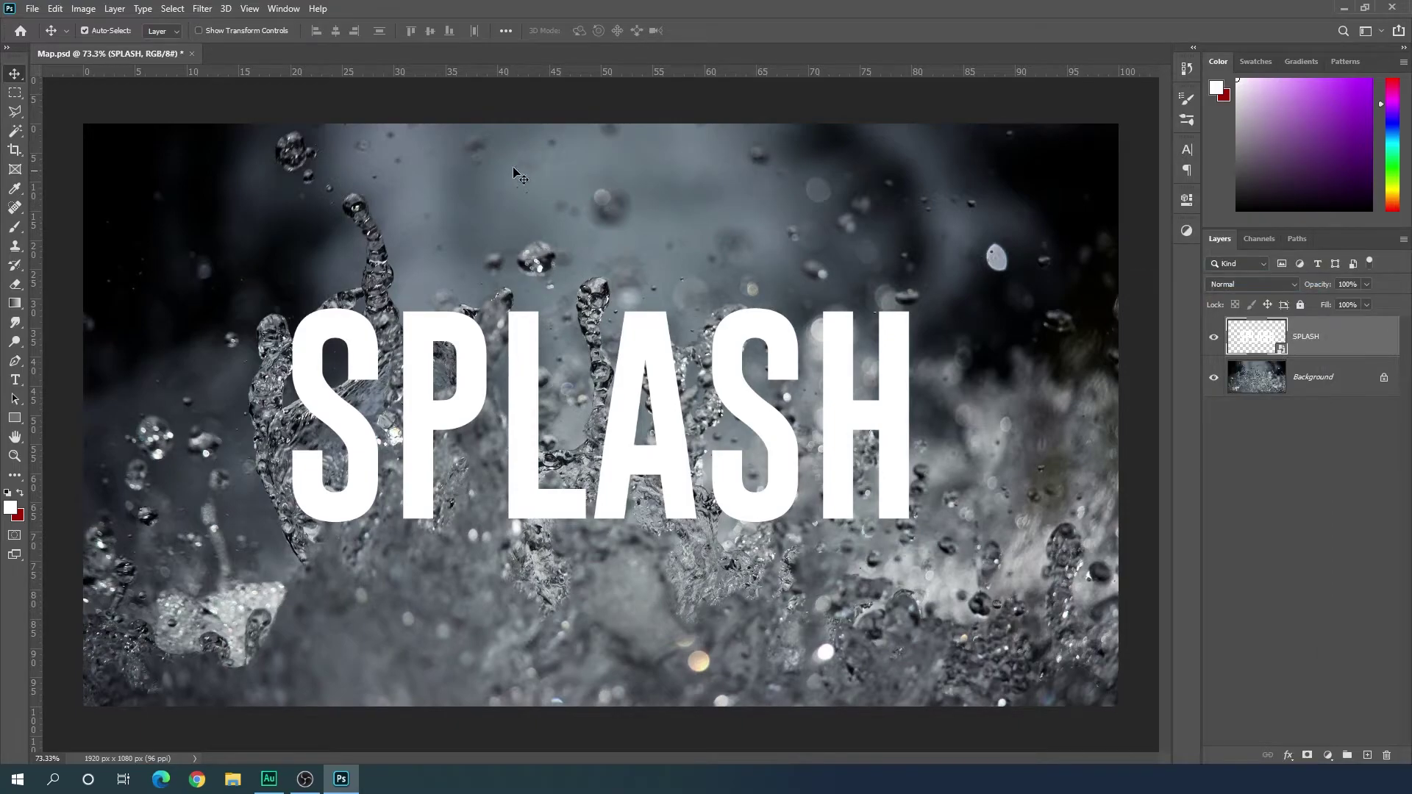
# Step: Apply Distort > Displace at scale 20/20 using Map.psd as the map
pyautogui.click(202, 9)
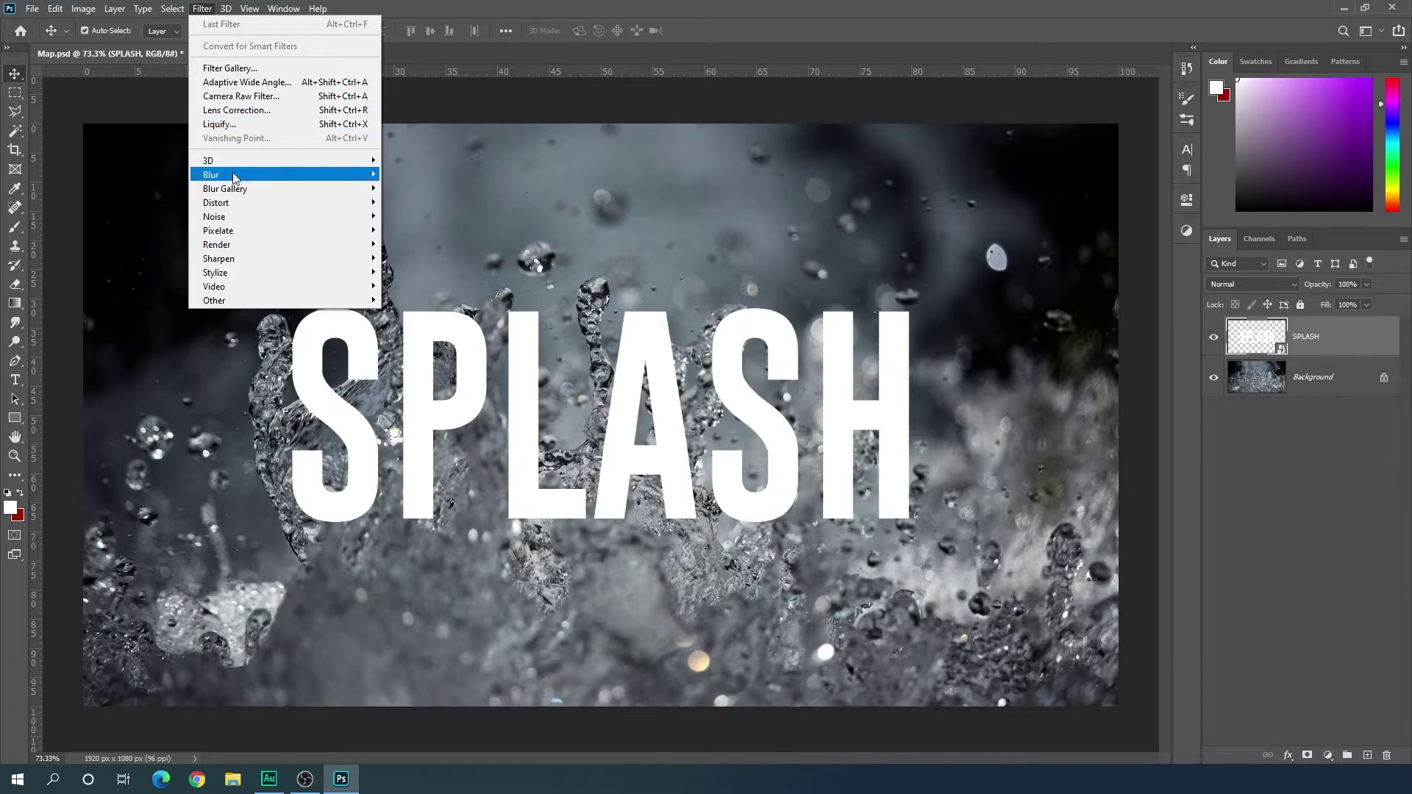
pyautogui.moveTo(230, 206)
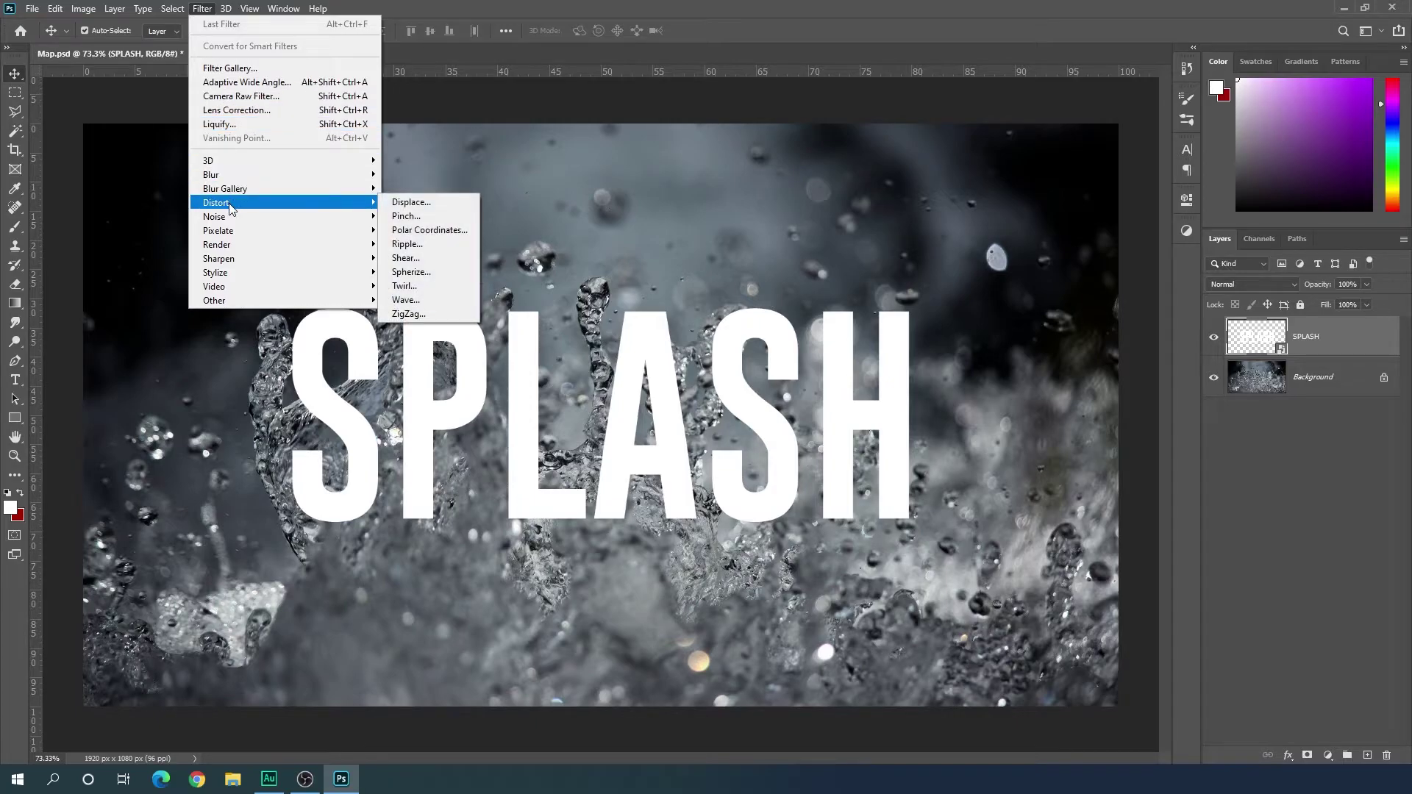
pyautogui.click(425, 202)
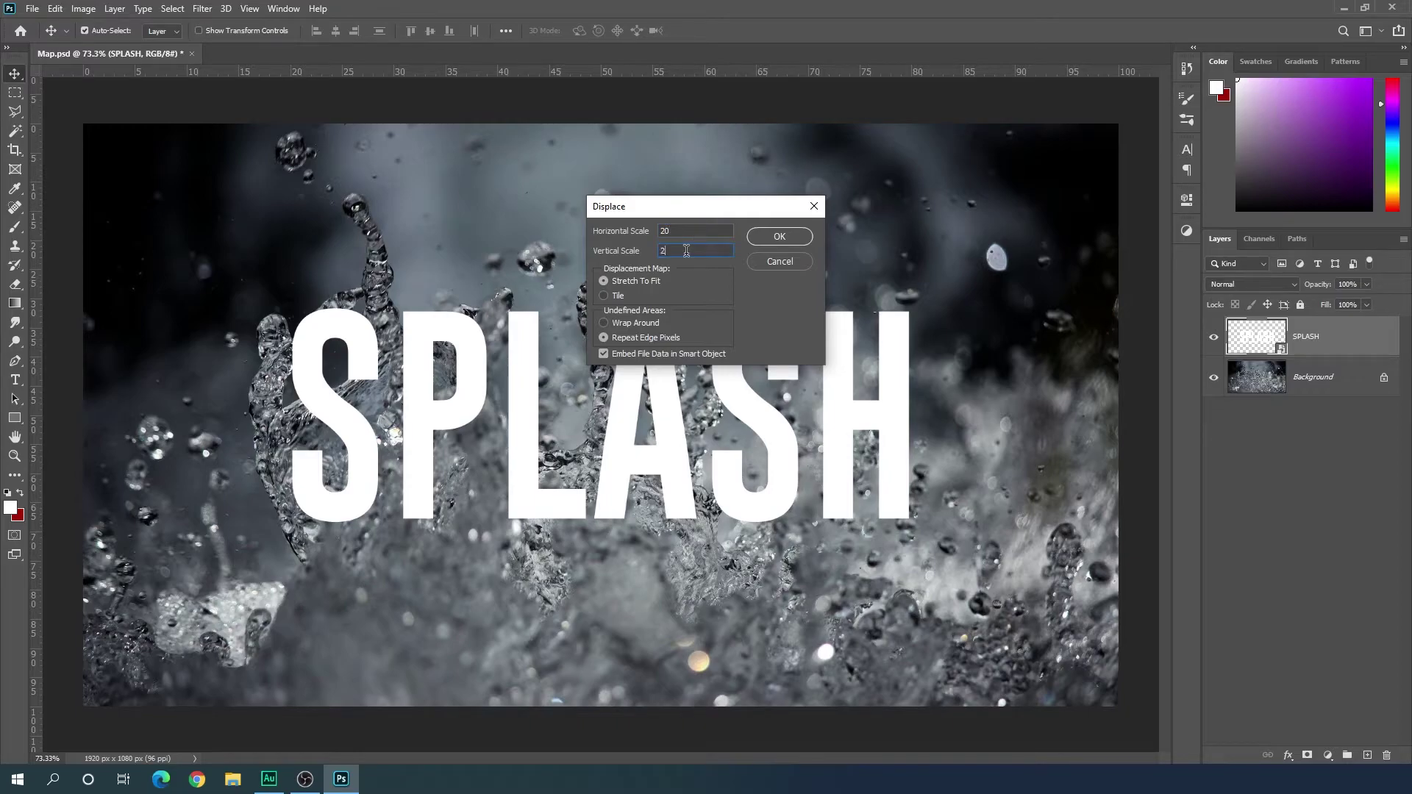
pyautogui.write('0')
pyautogui.click(798, 238)
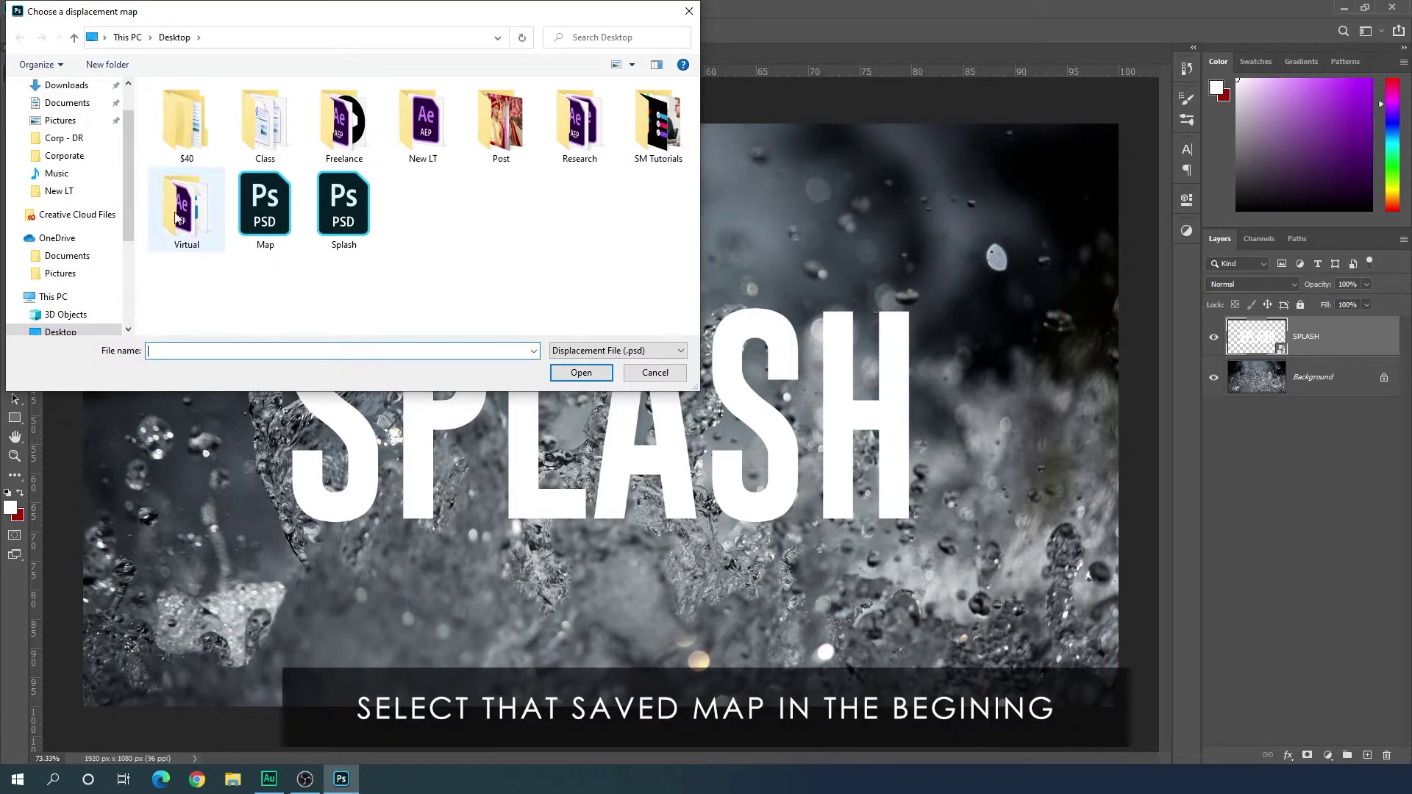
pyautogui.click(259, 234)
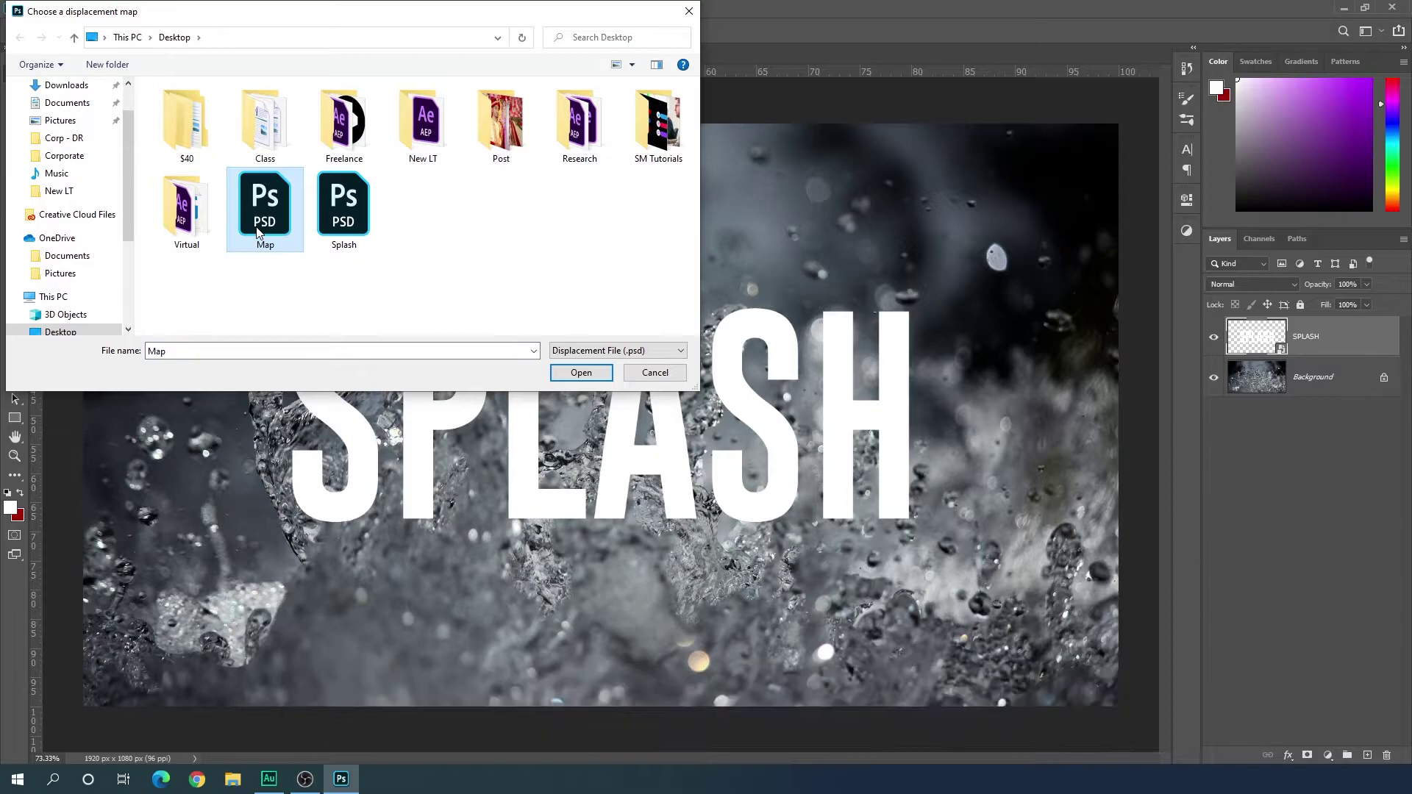
pyautogui.click(580, 372)
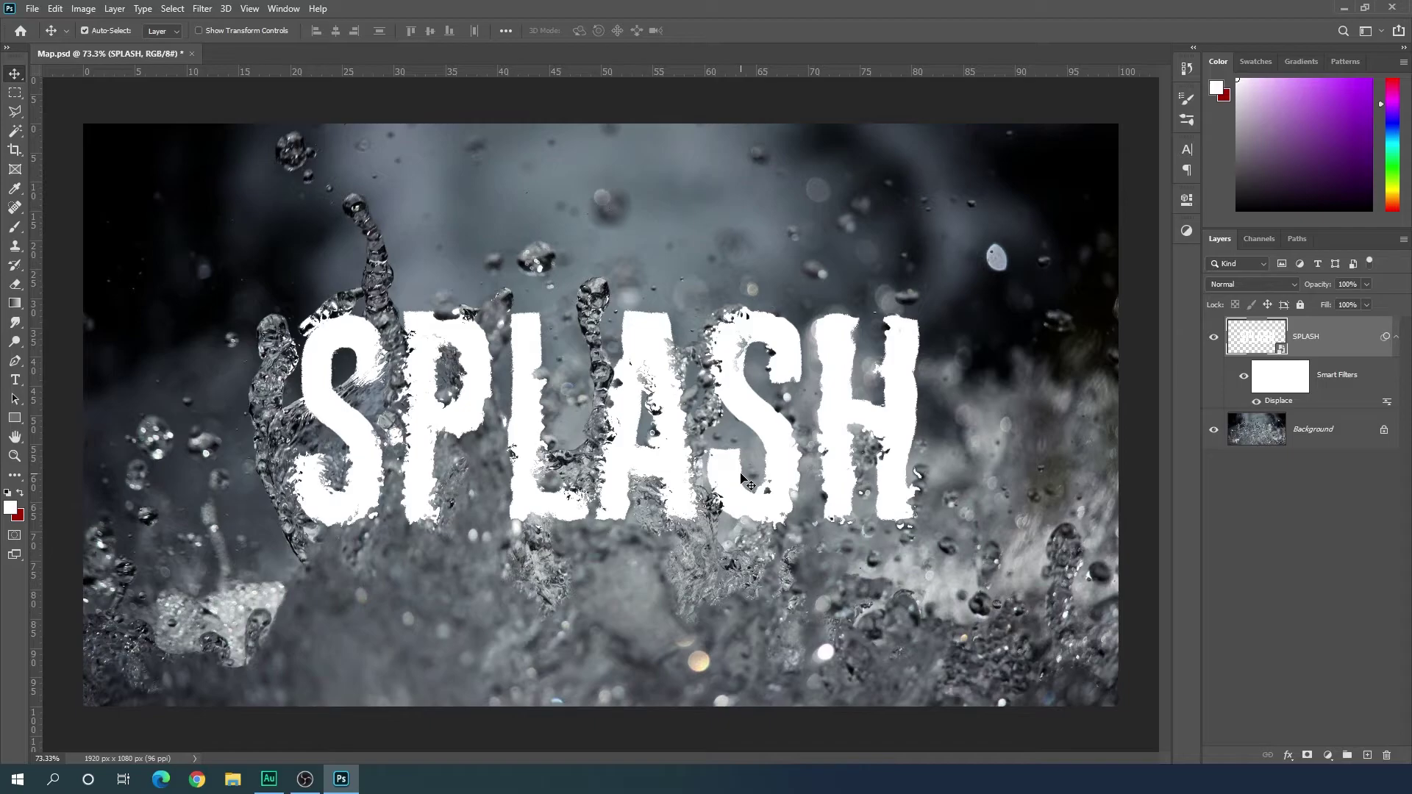
# Step: Duplicate the Background as a layer named Overlay and move it above SPLASH
pyautogui.click(1331, 434)
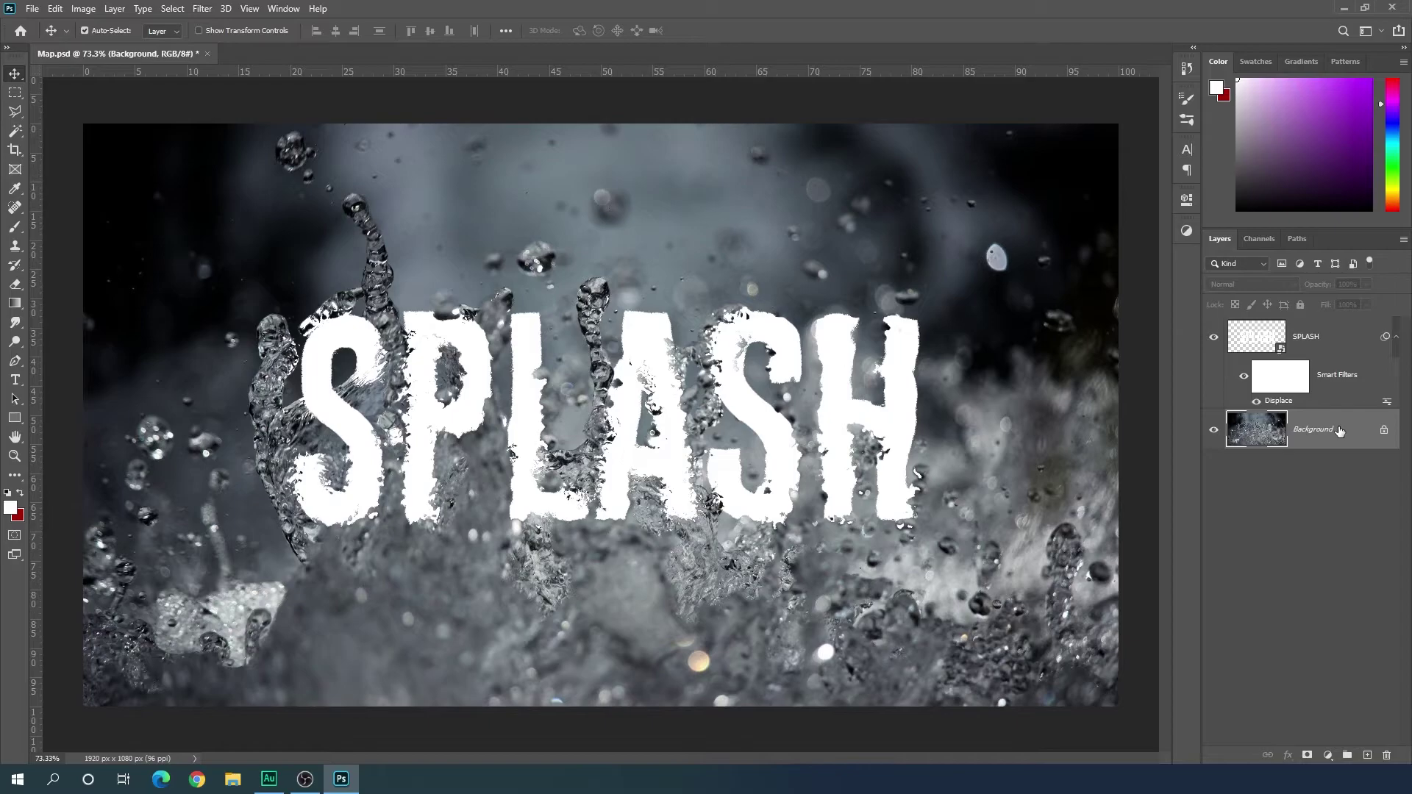
pyautogui.press('ctrl')
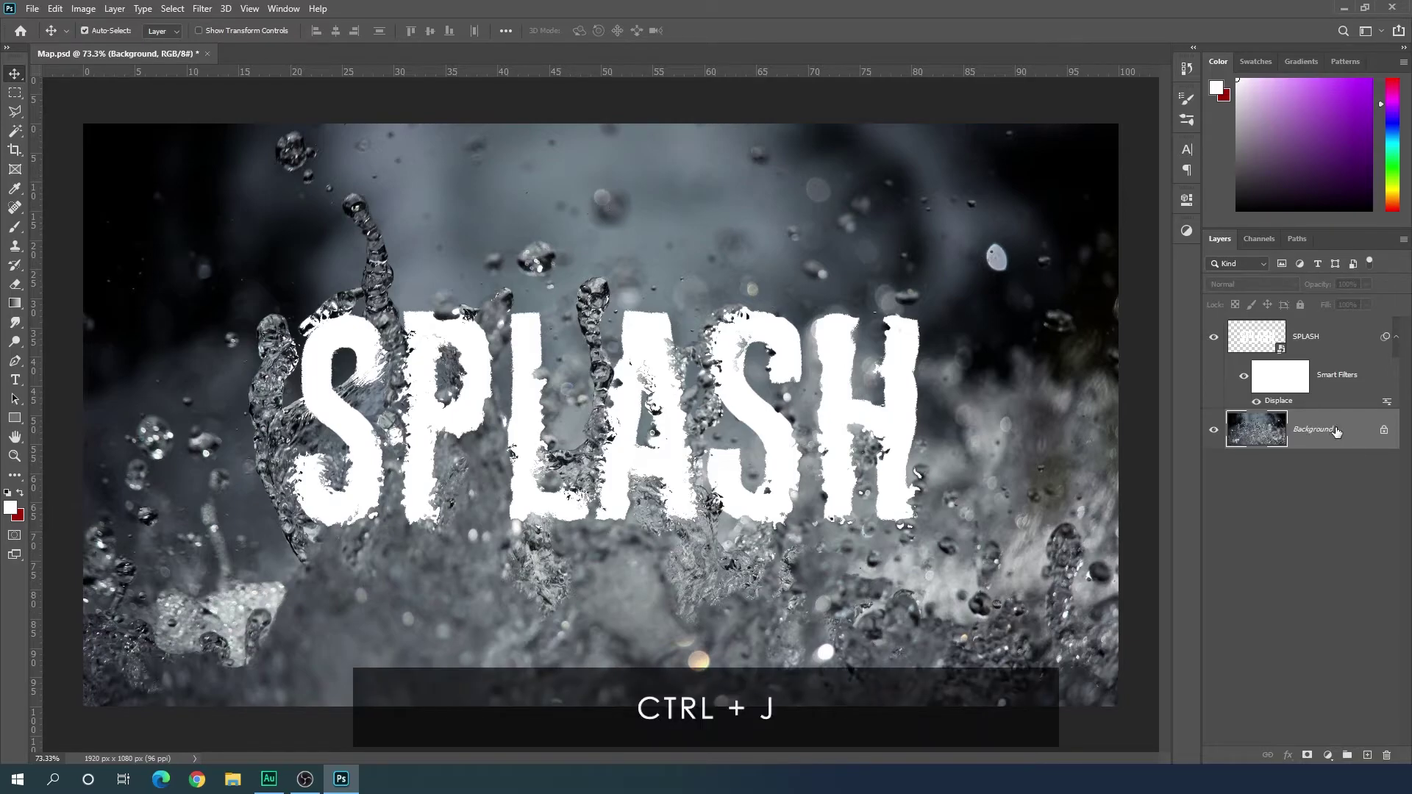
pyautogui.rightClick(1338, 433)
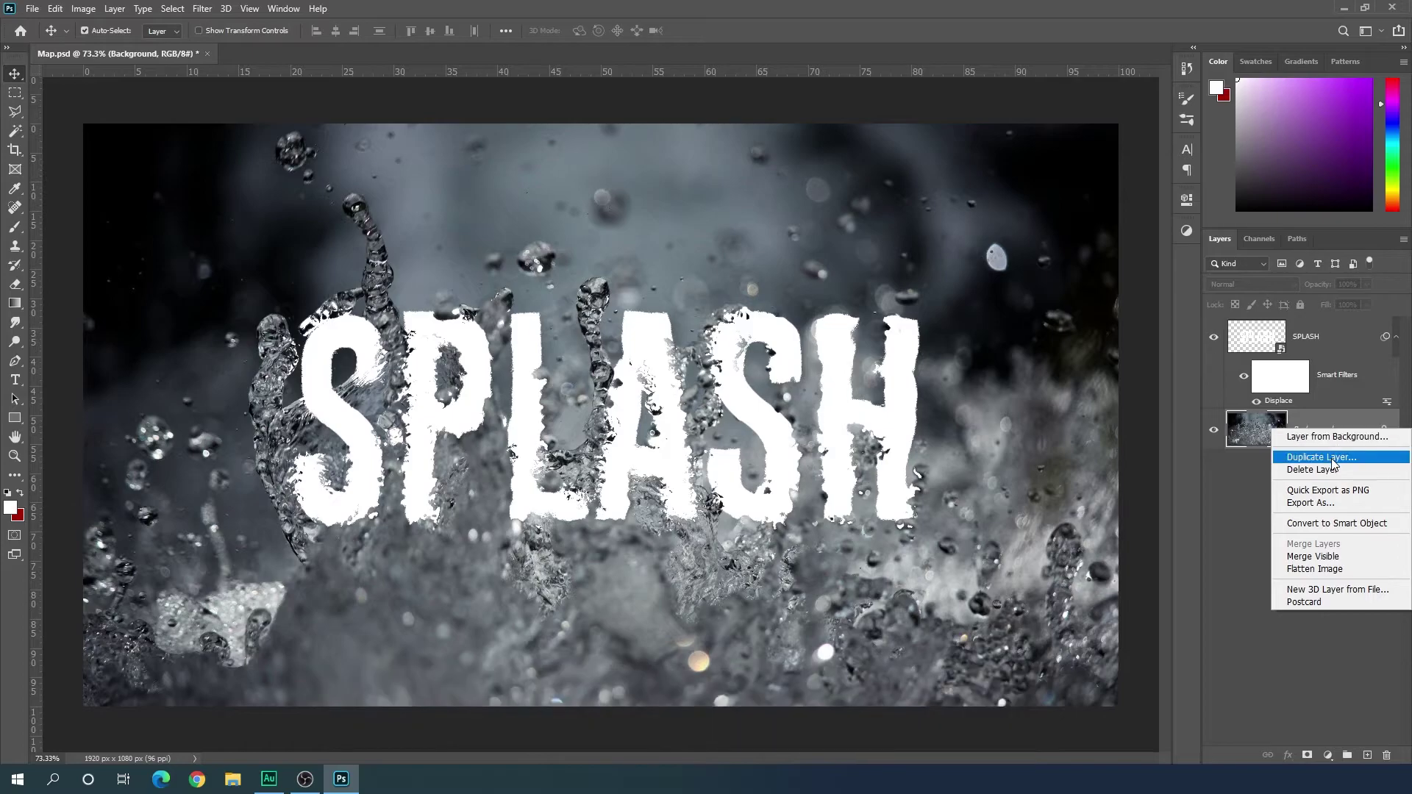
pyautogui.click(1322, 458)
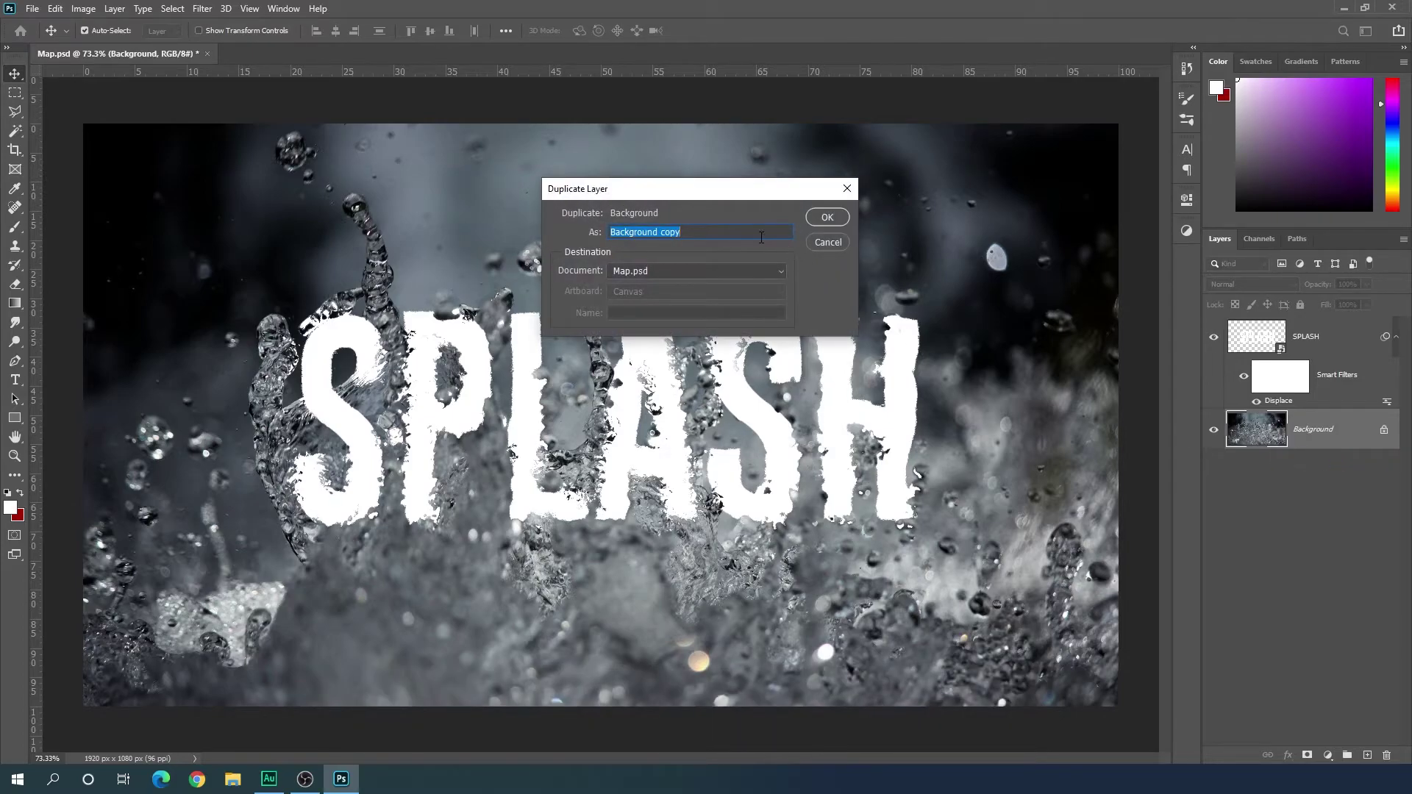
pyautogui.press('BackSpace')
pyautogui.write('Overlay')
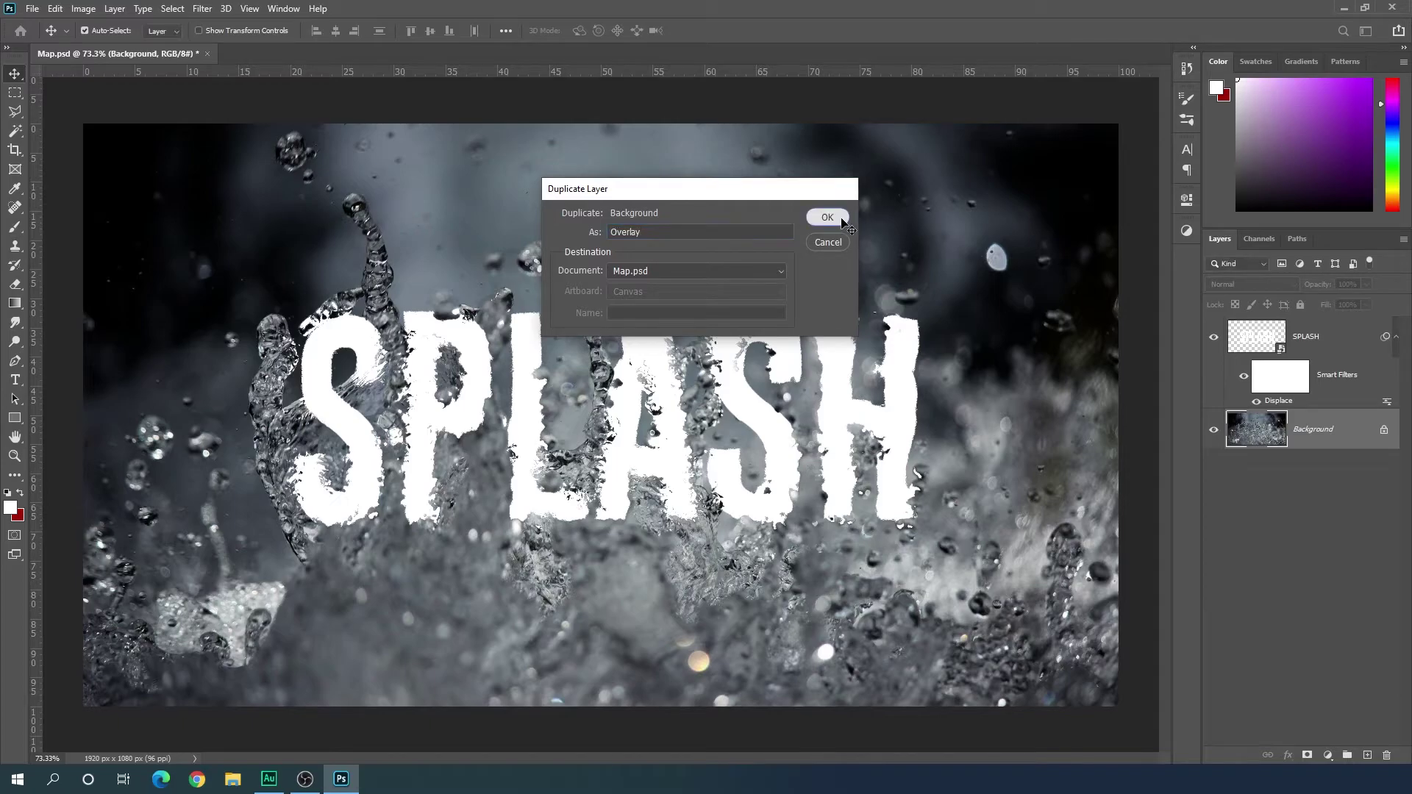
pyautogui.click(826, 217)
pyautogui.moveTo(1305, 430); pyautogui.dragTo(1315, 332)
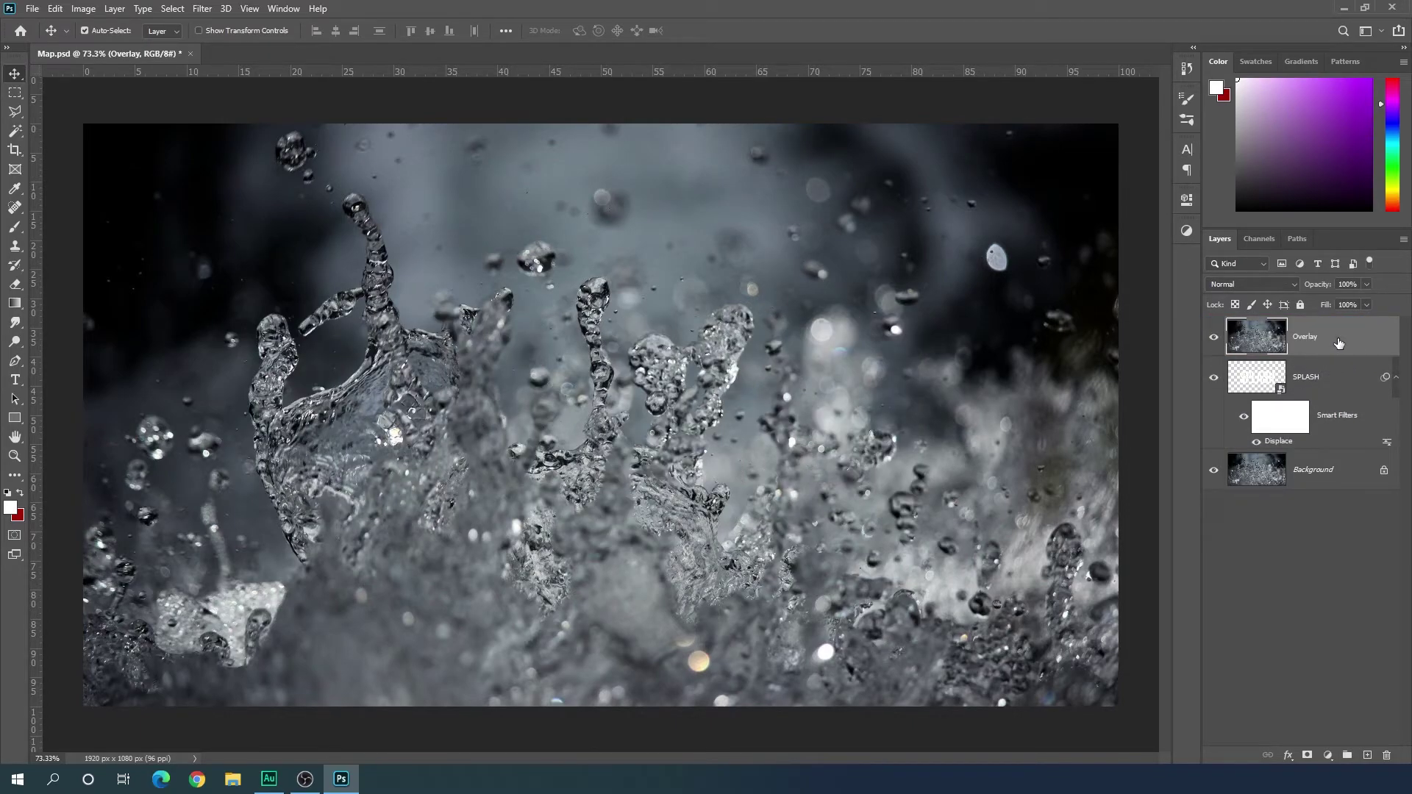
# Step: Clip Overlay to the SPLASH text and set its blend mode to Exclusion
pyautogui.rightClick(1338, 344)
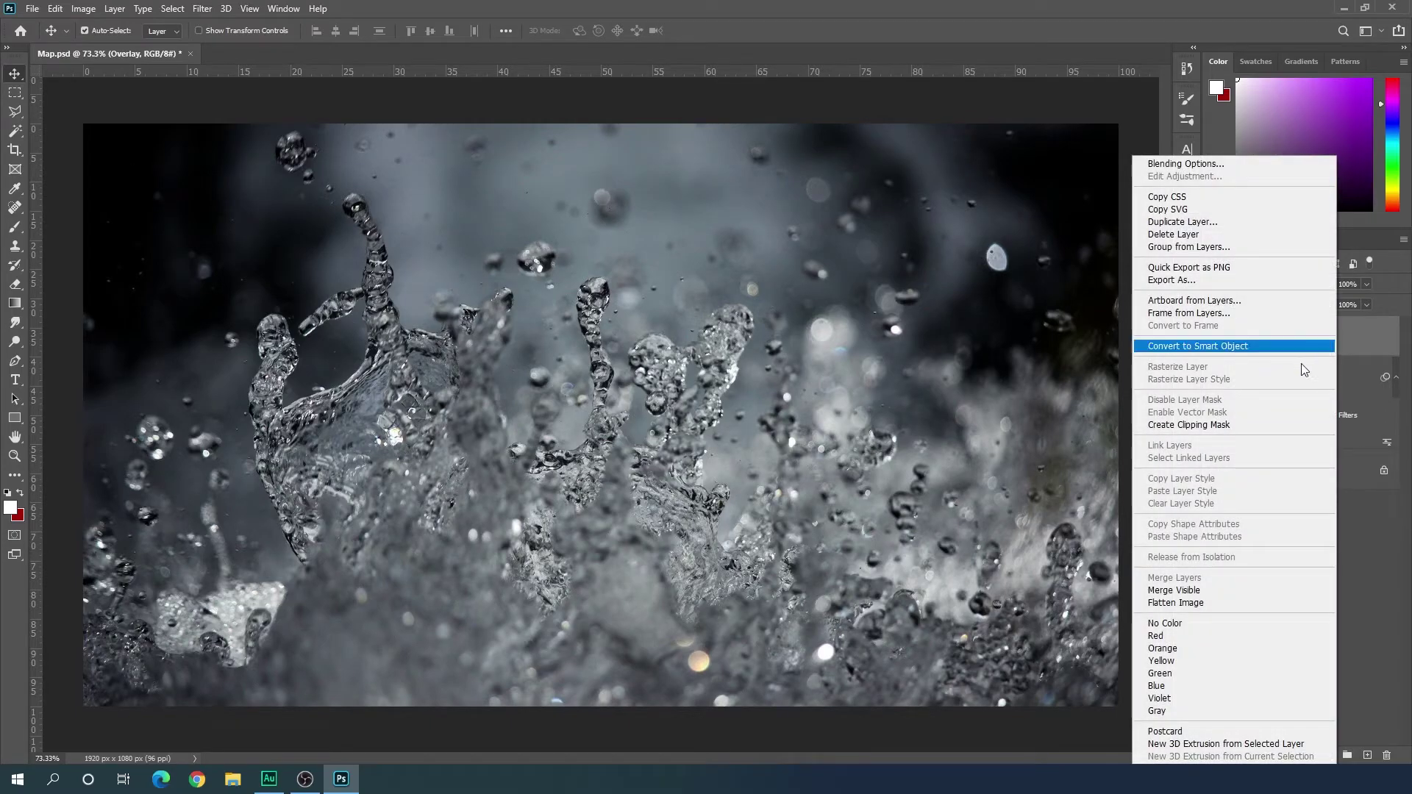
pyautogui.click(1213, 425)
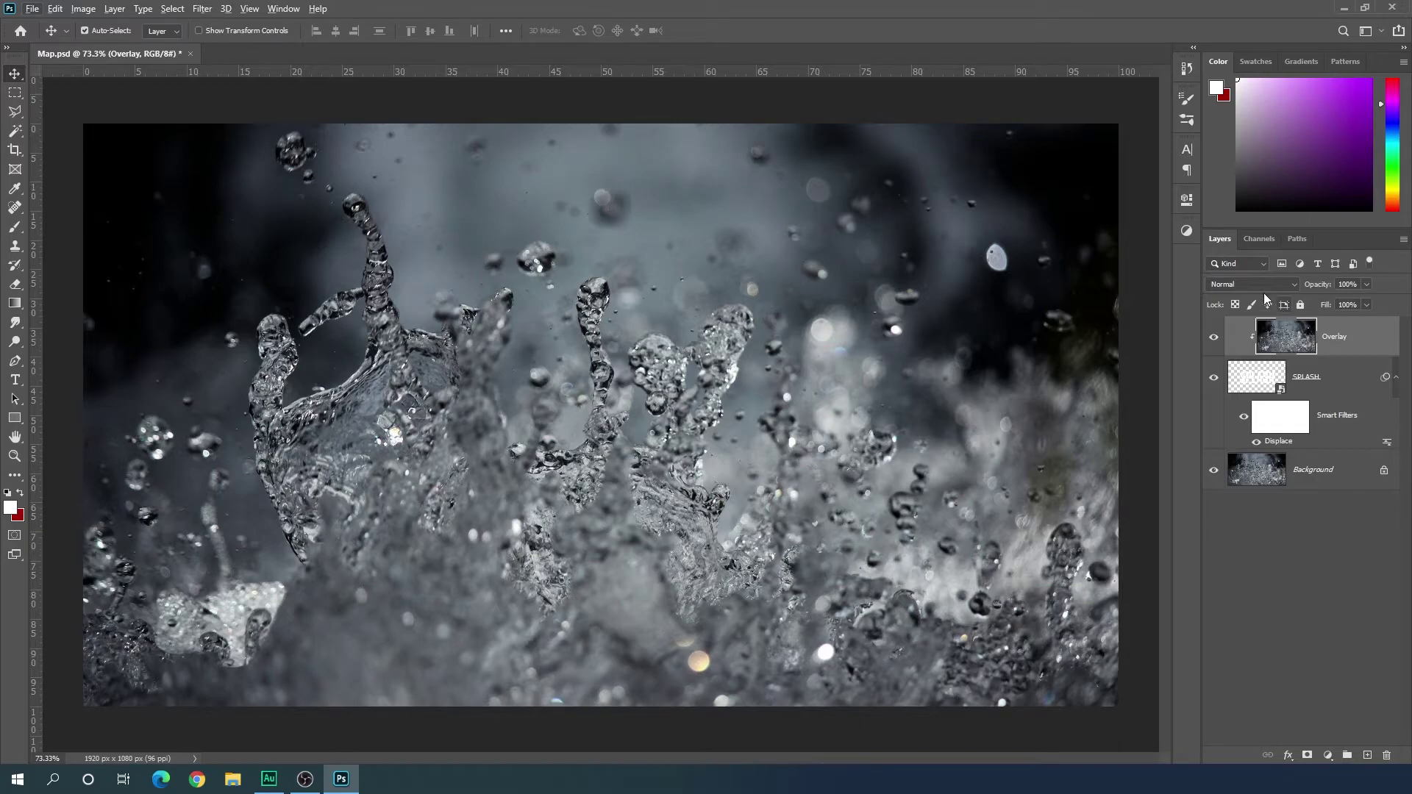
pyautogui.click(1243, 284)
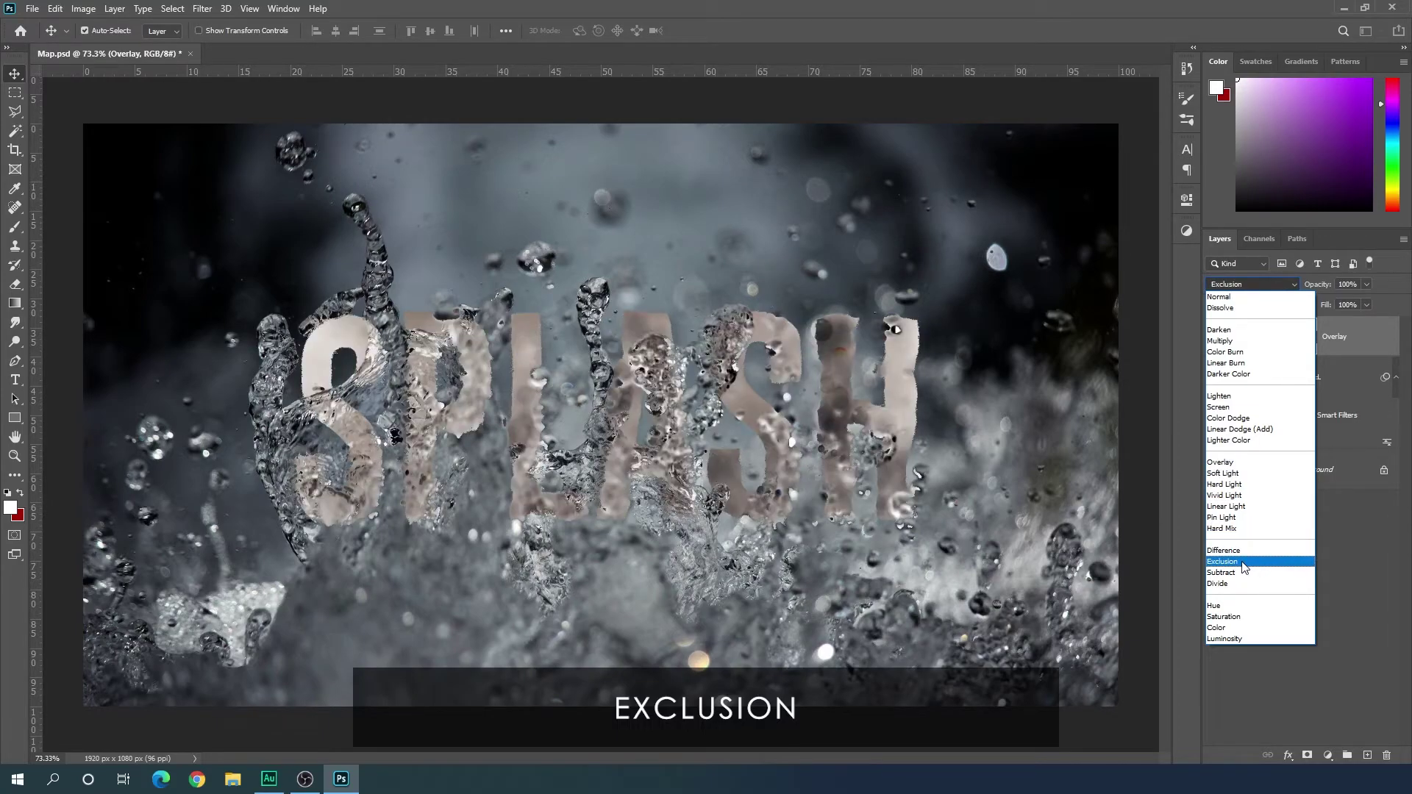
pyautogui.click(1243, 563)
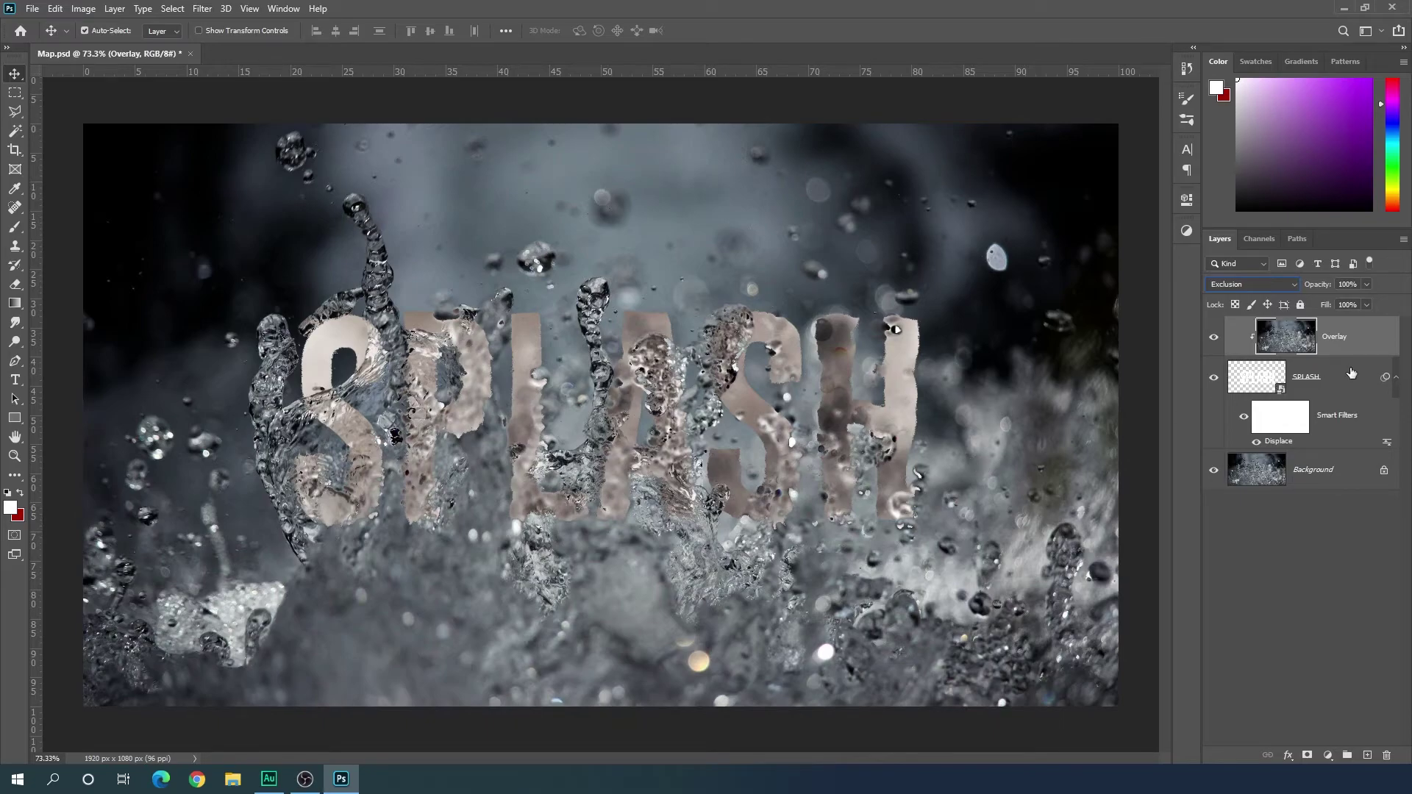
# Step: Set the SPLASH layer's blend mode to Luminosity
pyautogui.click(1337, 383)
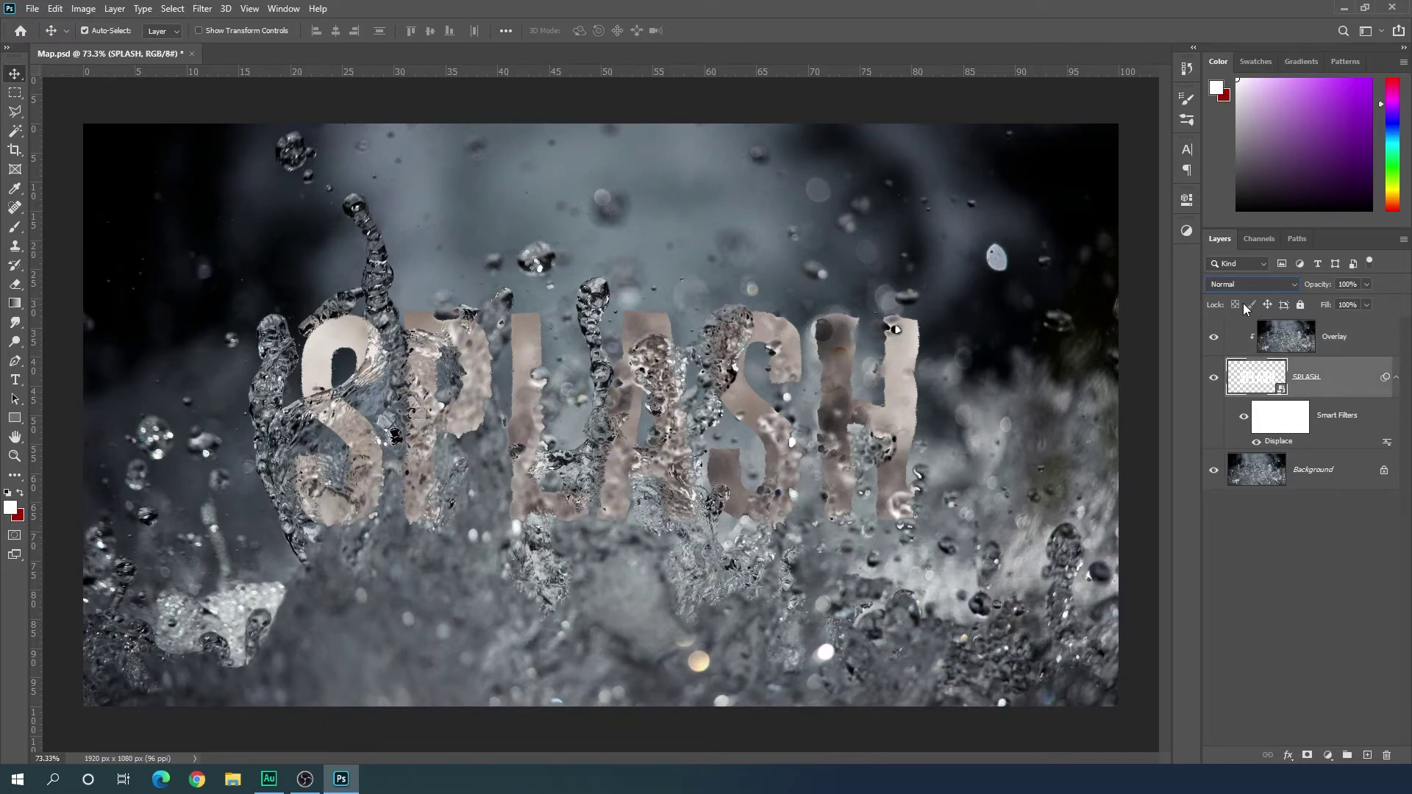
pyautogui.click(1236, 285)
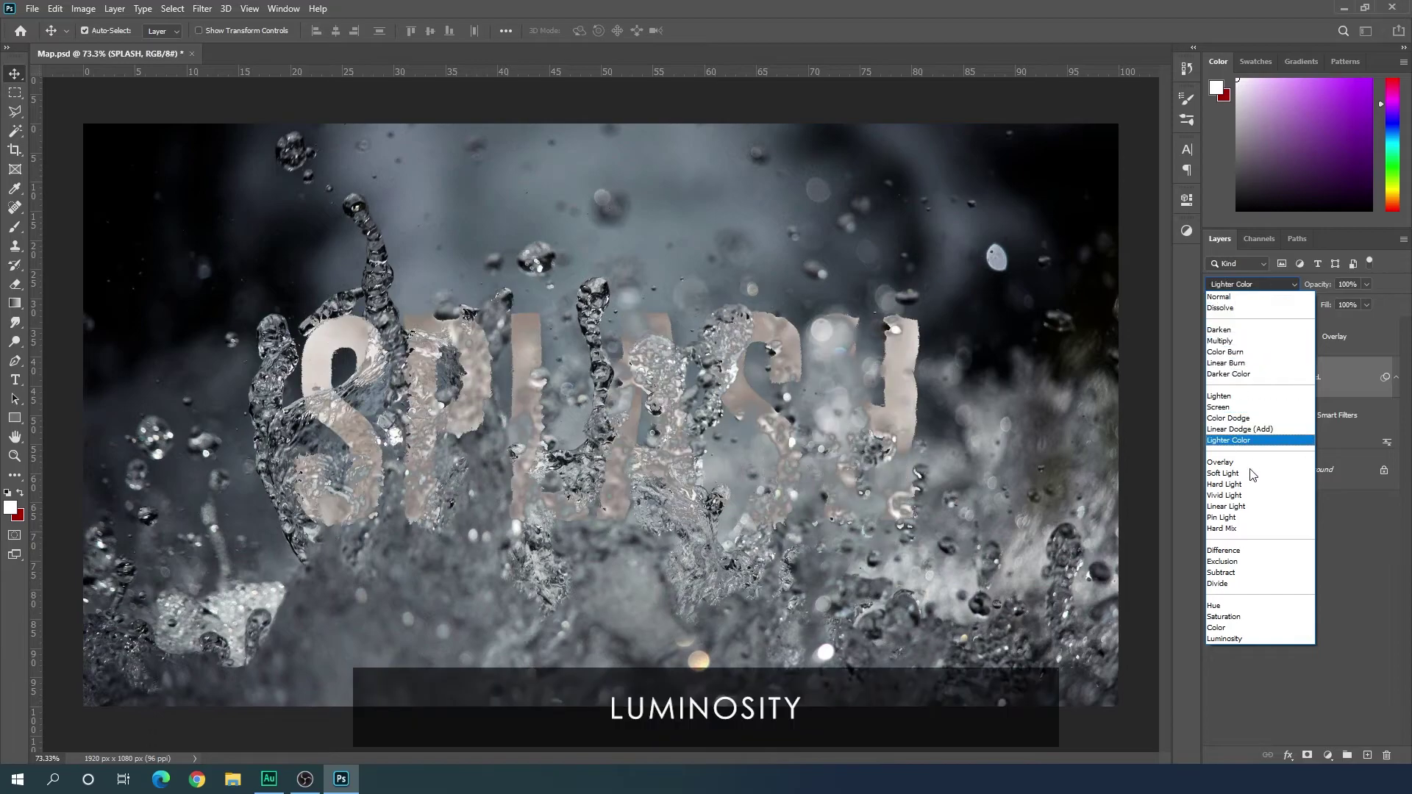
pyautogui.click(1246, 639)
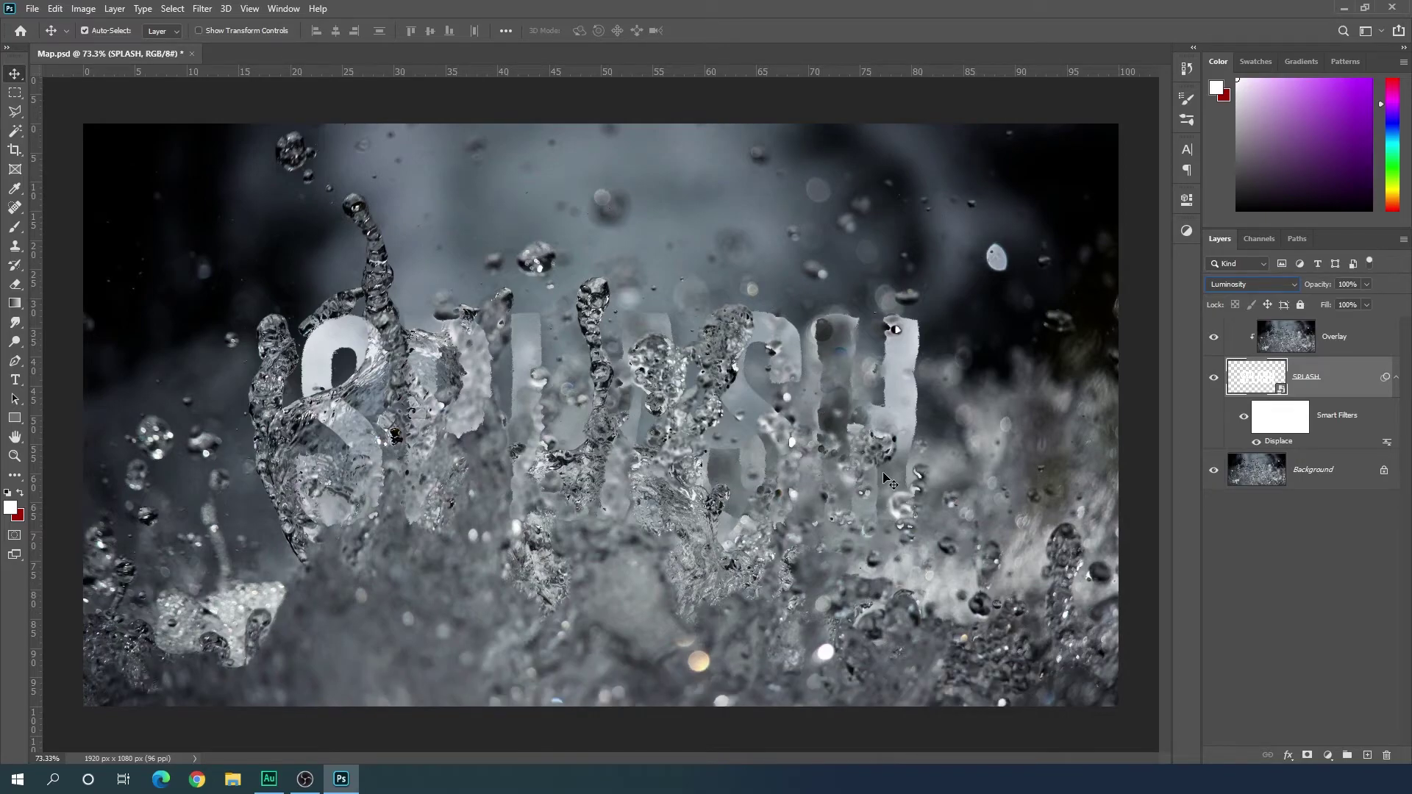
# Step: Add a Brightness/Contrast layer above Background with contrast 100 and brightness -70
pyautogui.click(1304, 480)
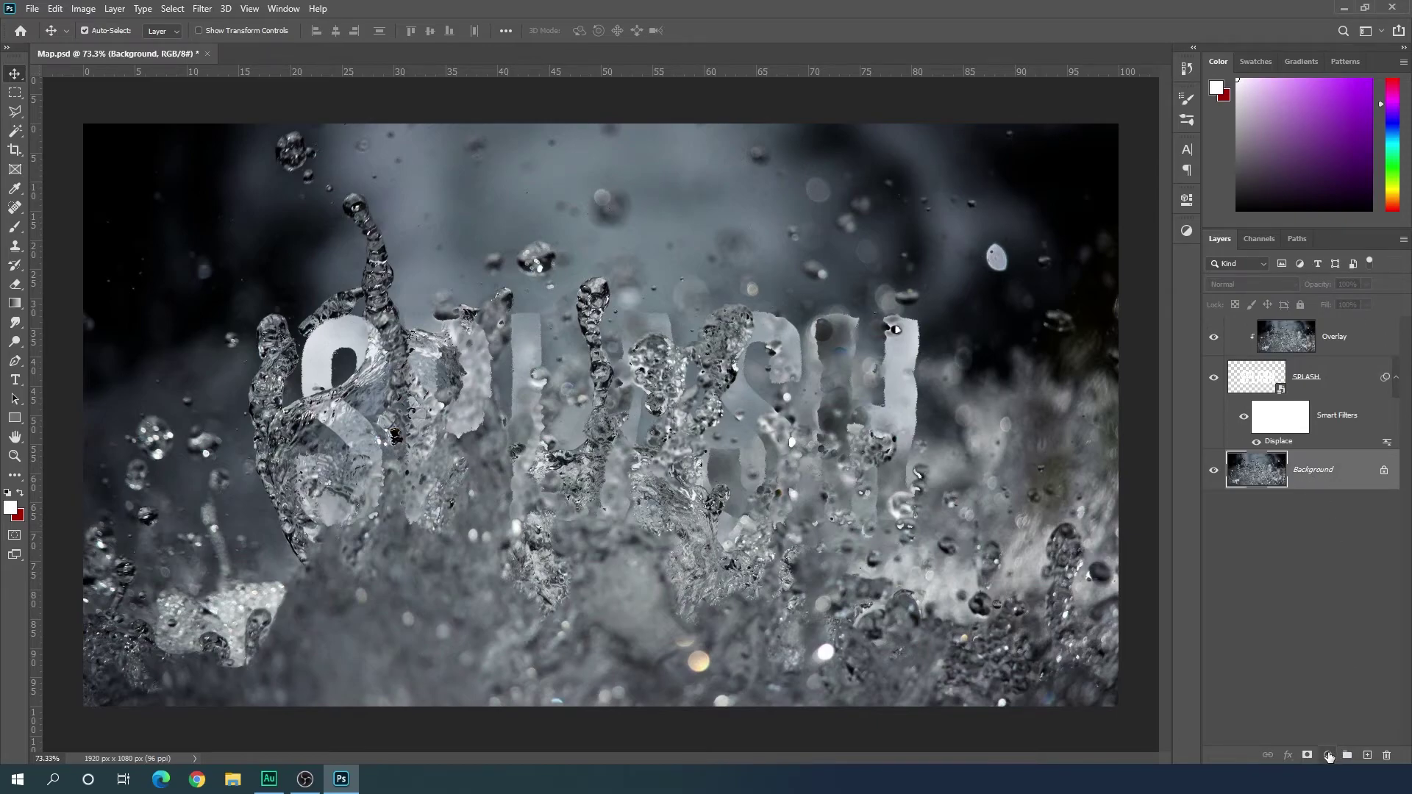
pyautogui.click(1328, 755)
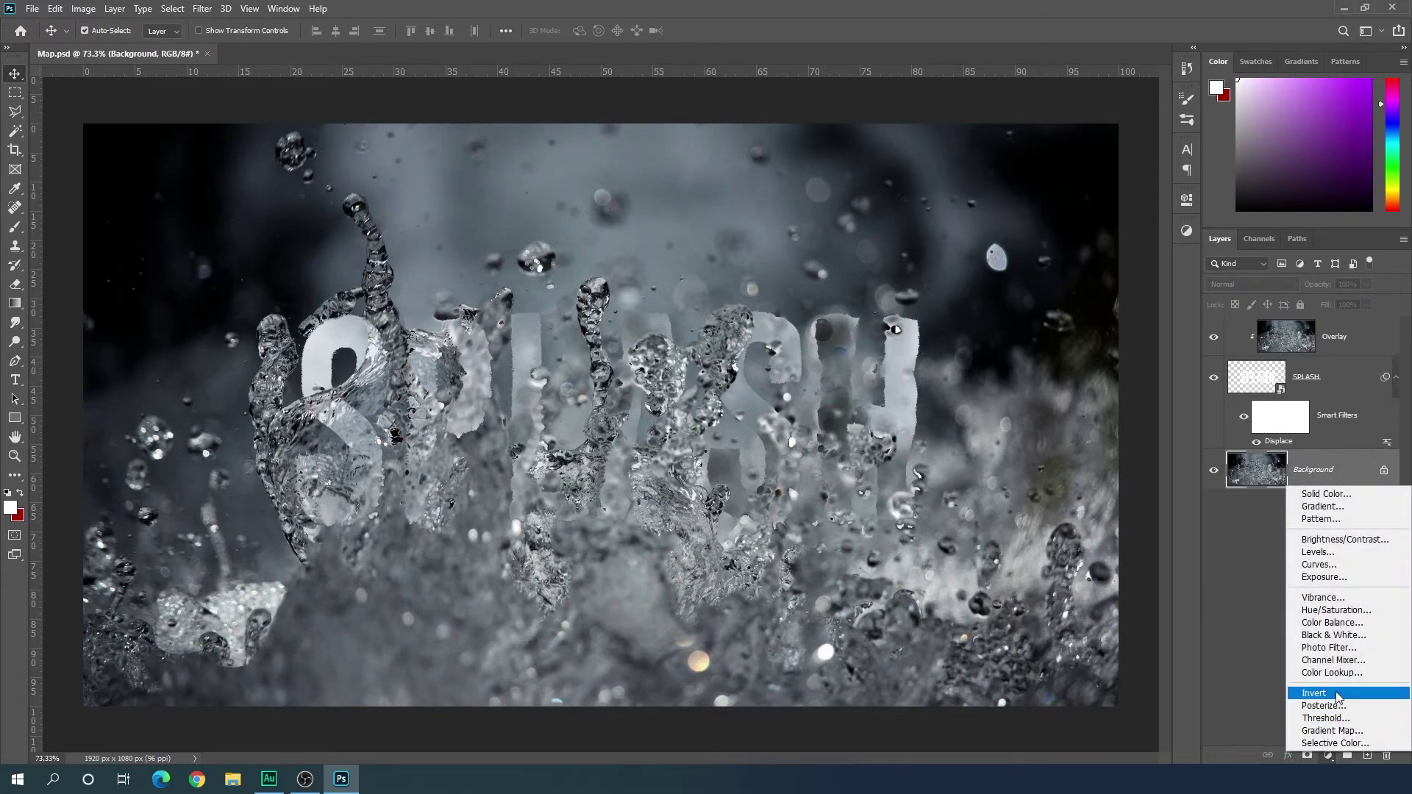
pyautogui.click(1355, 541)
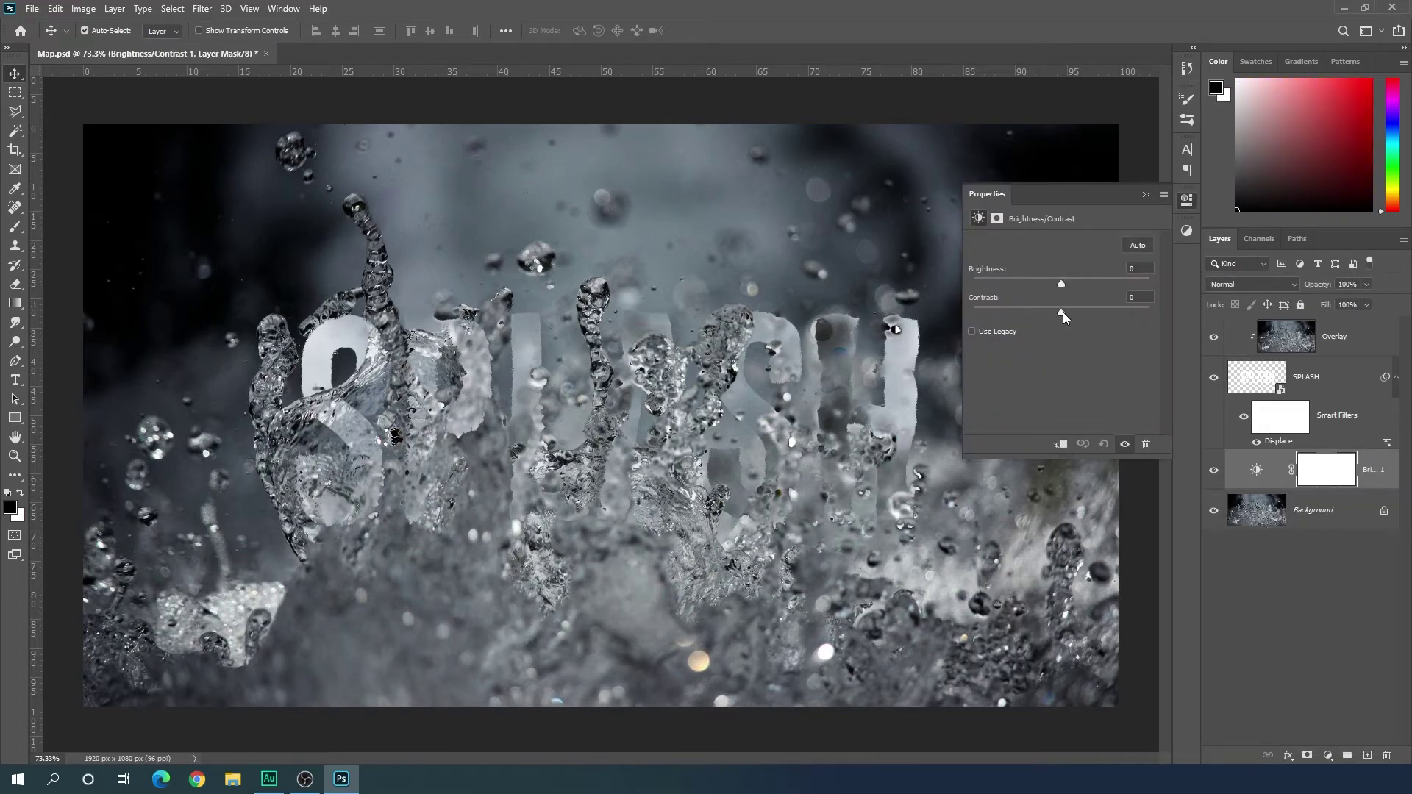
pyautogui.moveTo(1066, 312); pyautogui.dragTo(1133, 310)
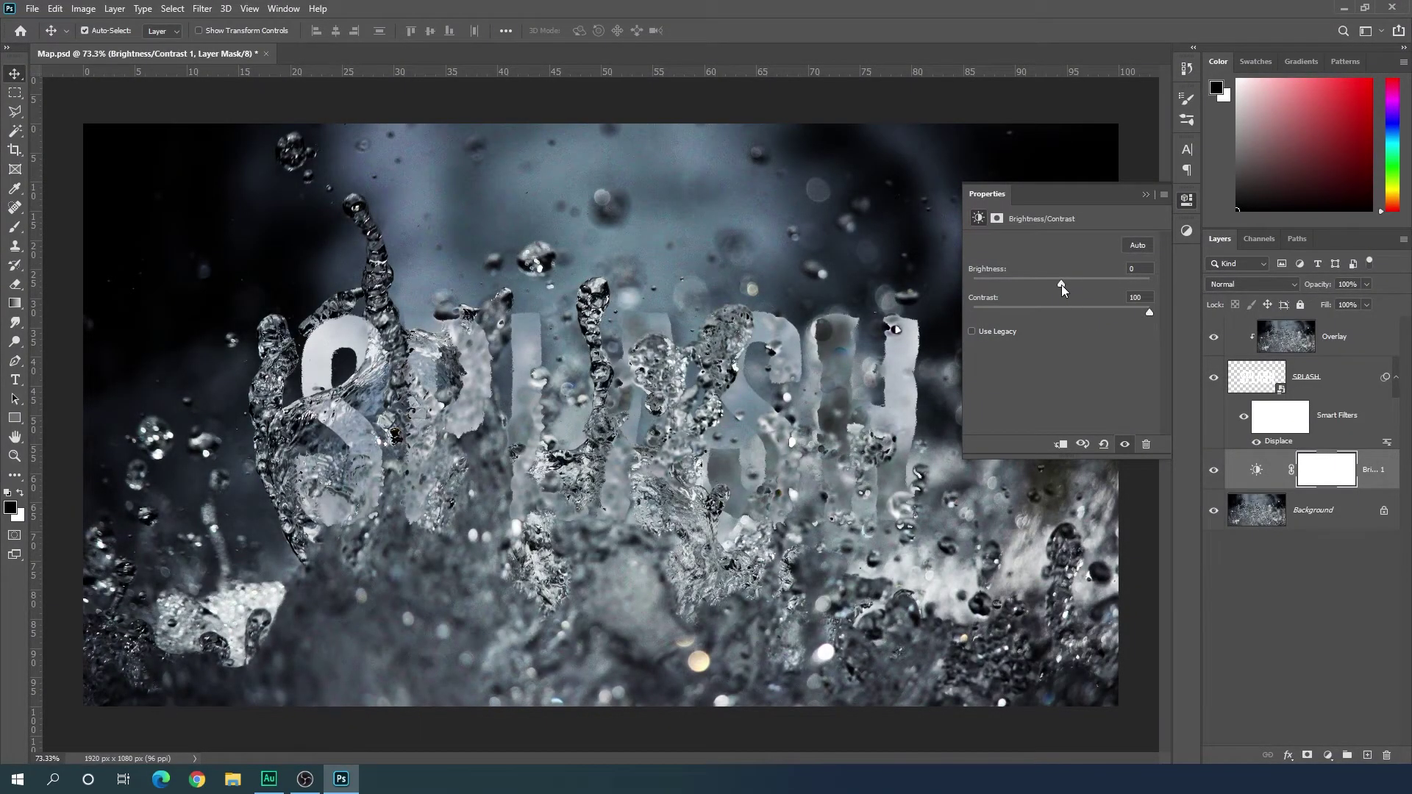
pyautogui.moveTo(1061, 285); pyautogui.dragTo(1021, 290)
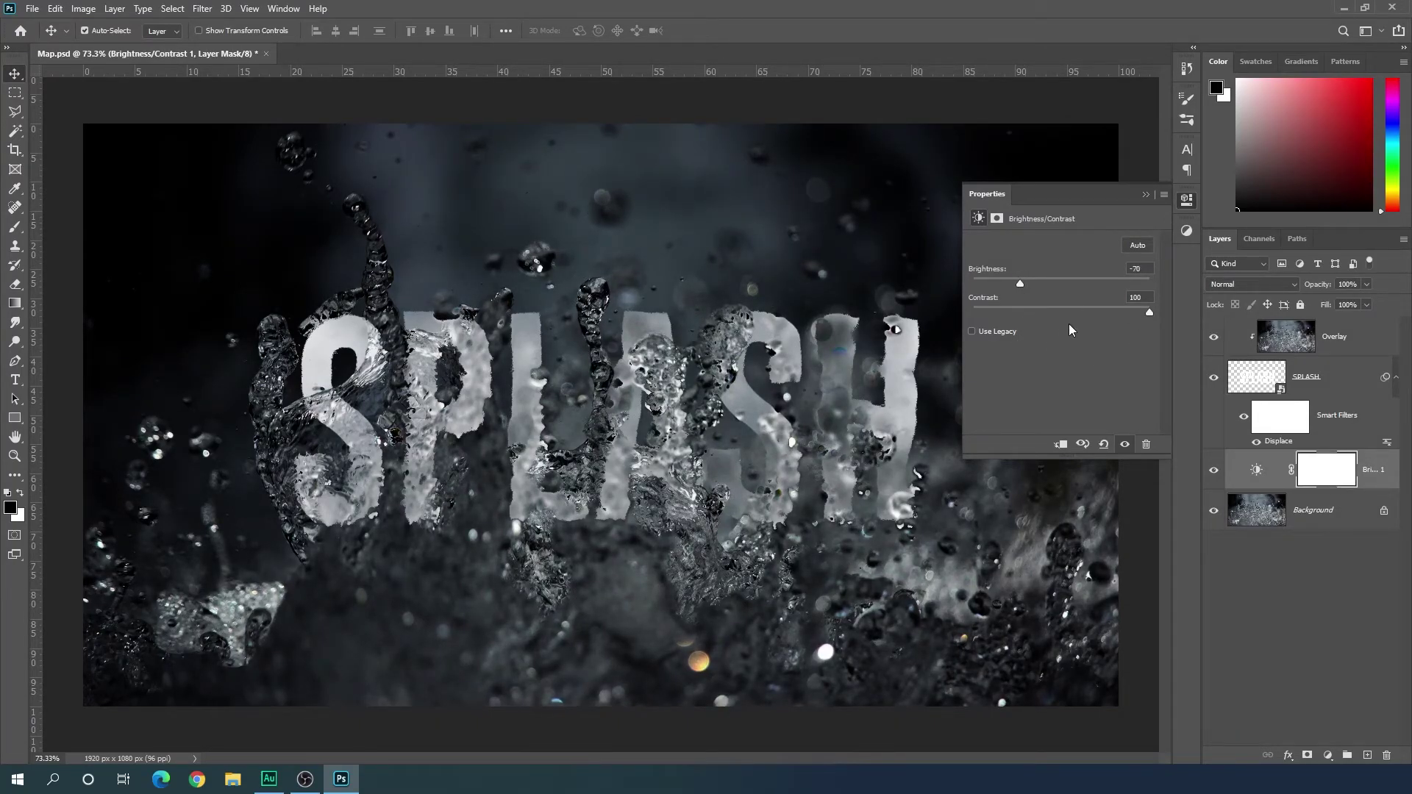
# Step: Add a Curves adjustment layer above the Overlay layer at the top of the stack
pyautogui.click(1187, 200)
pyautogui.click(1359, 594)
pyautogui.click(1359, 336)
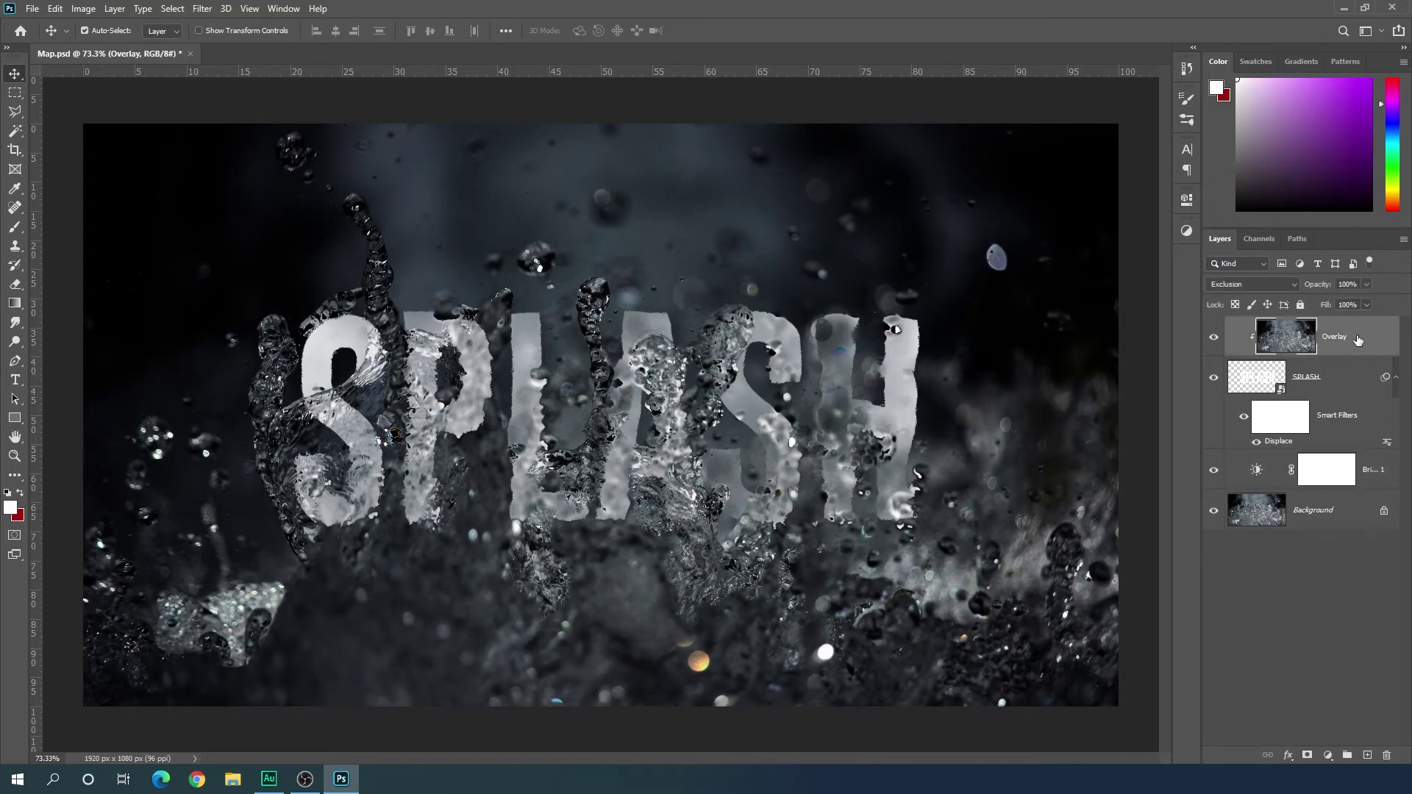
pyautogui.click(1329, 757)
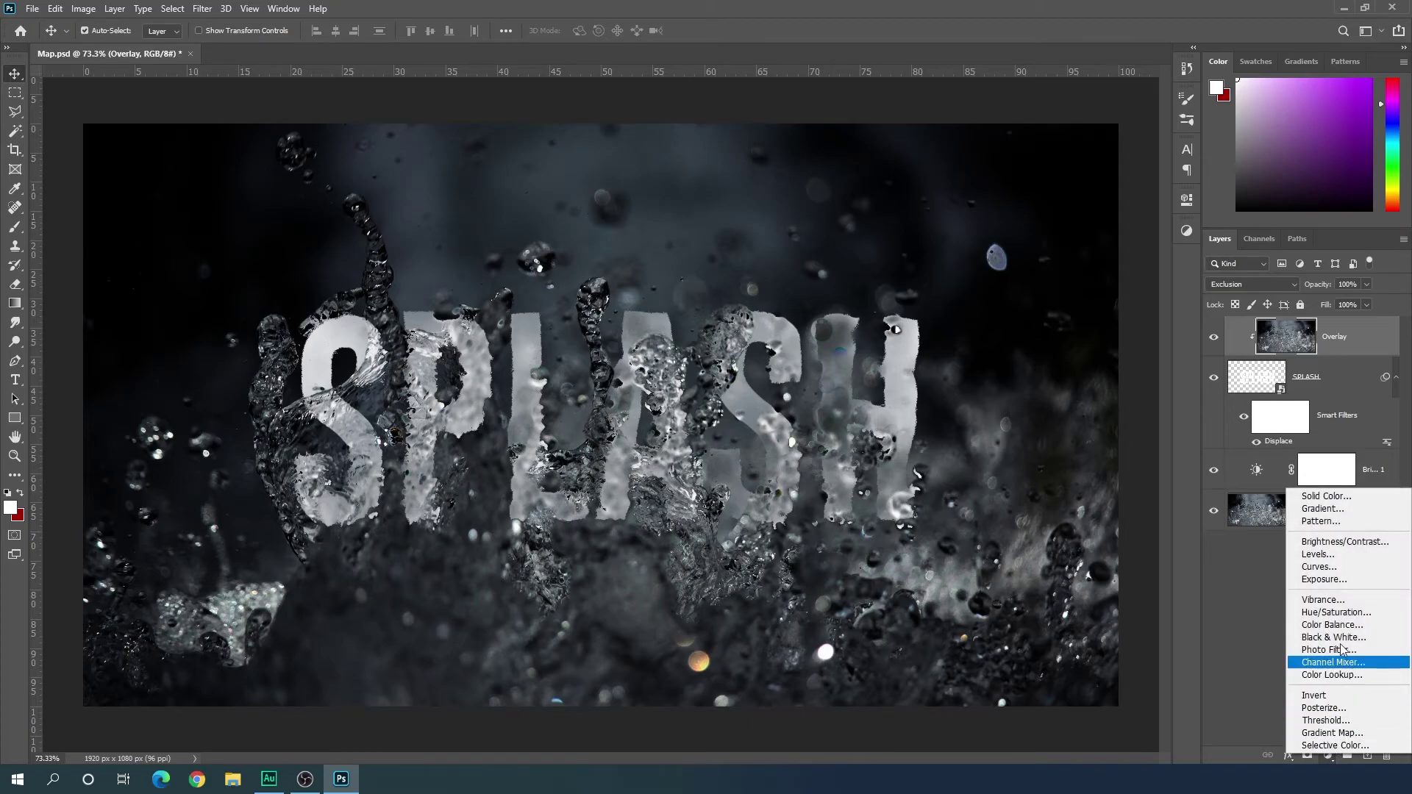
pyautogui.click(1318, 567)
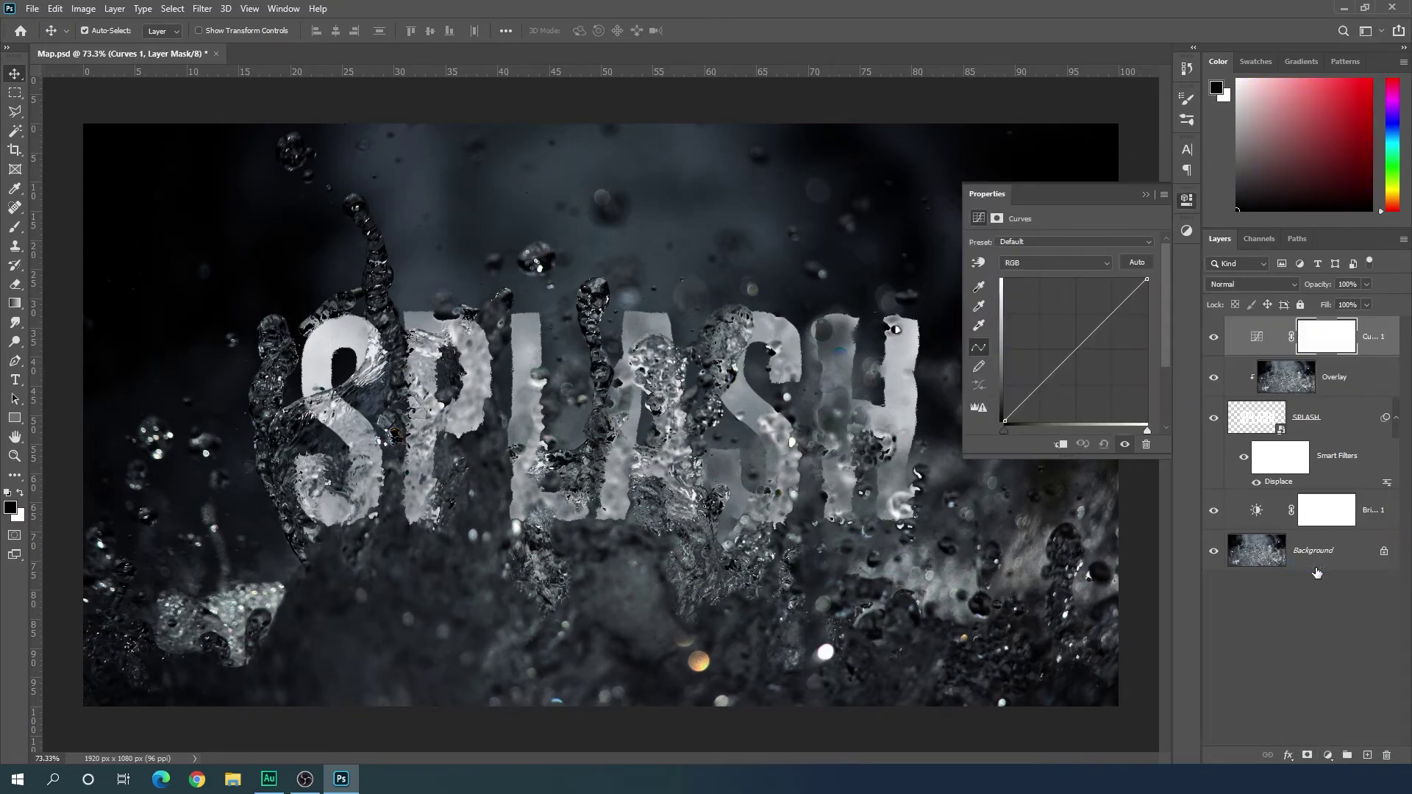
# Step: Lift the RGB curve to brighten midtones, then work the Blue channel for a cool tint
pyautogui.moveTo(1077, 351); pyautogui.dragTo(1069, 341)
pyautogui.click(1055, 262)
pyautogui.click(1034, 310)
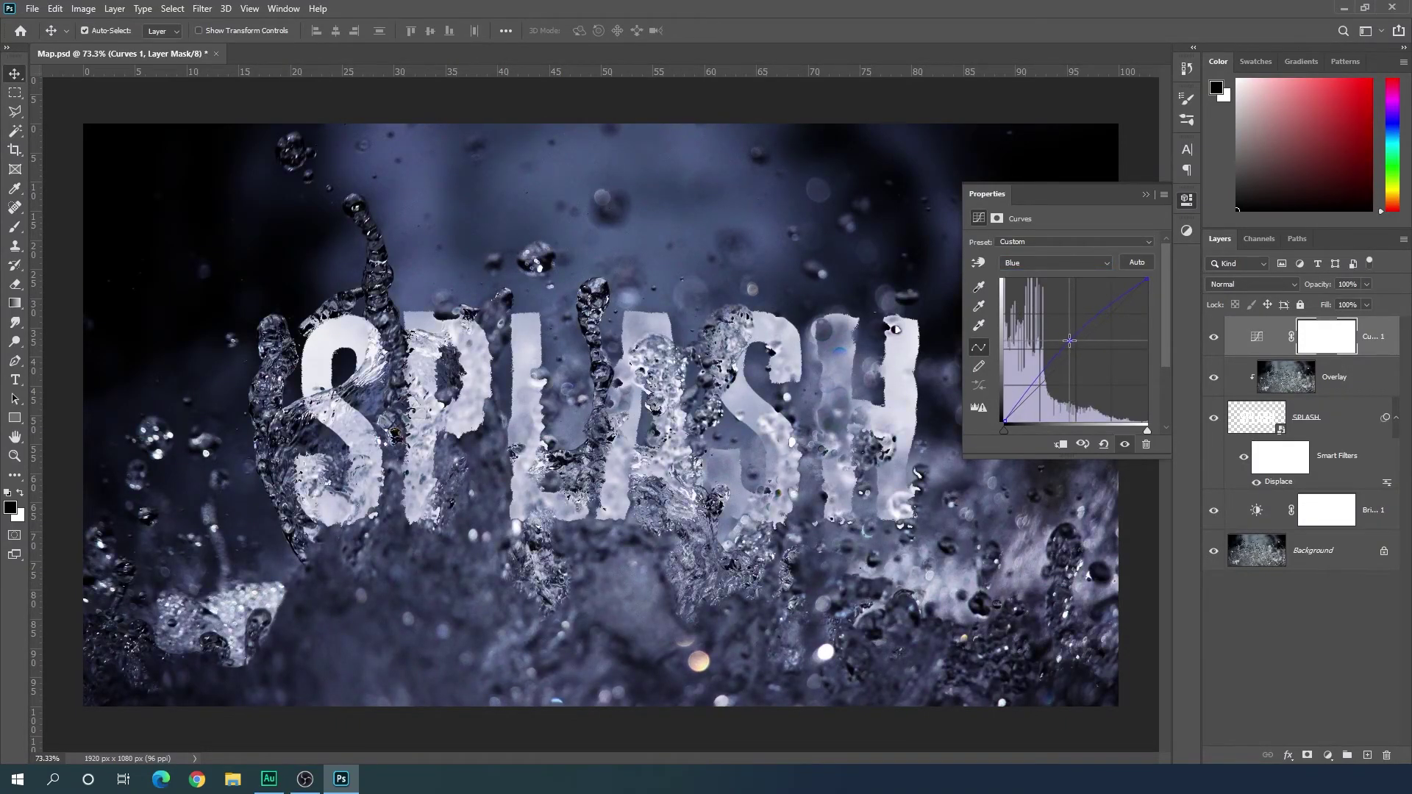
pyautogui.click(1186, 199)
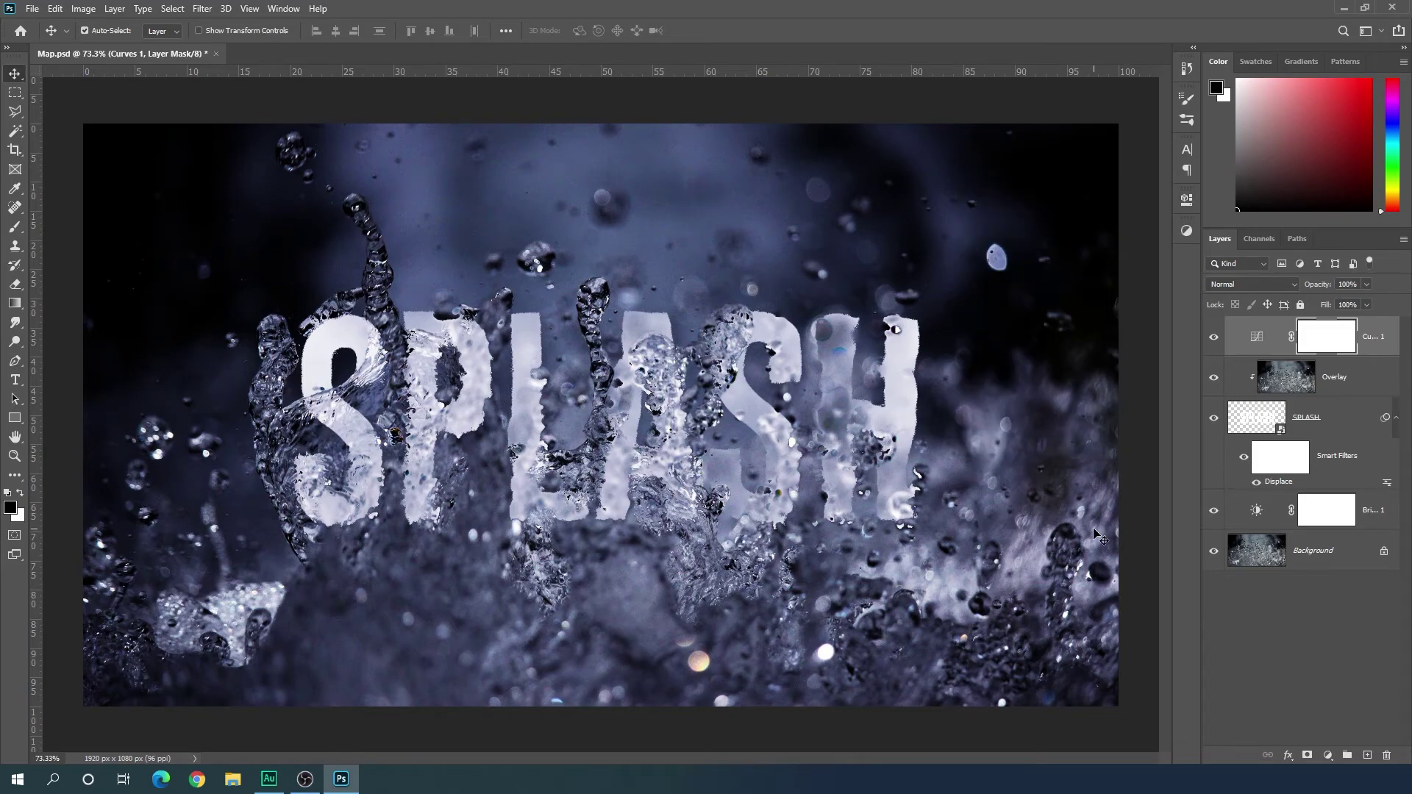